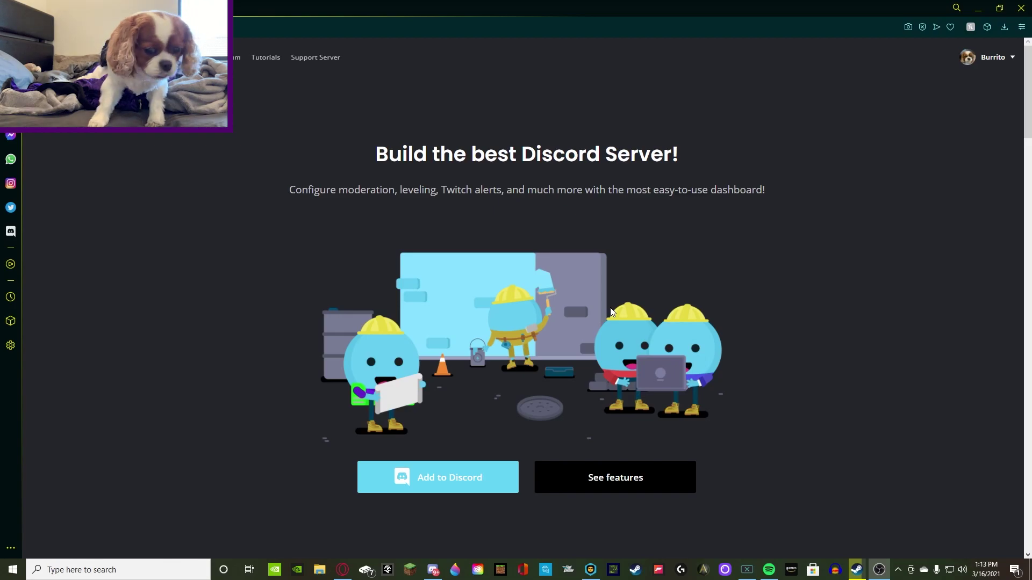
Add MEE6 to test server, authorize its permissions and pass the captcha check.
left_click(425, 485)
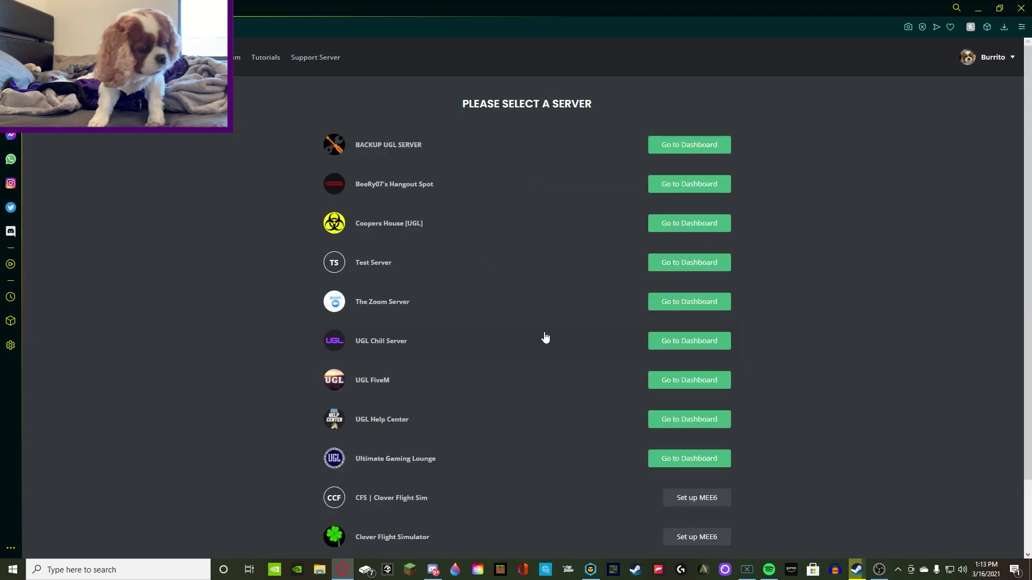
scroll(468, 479, "down", 2)
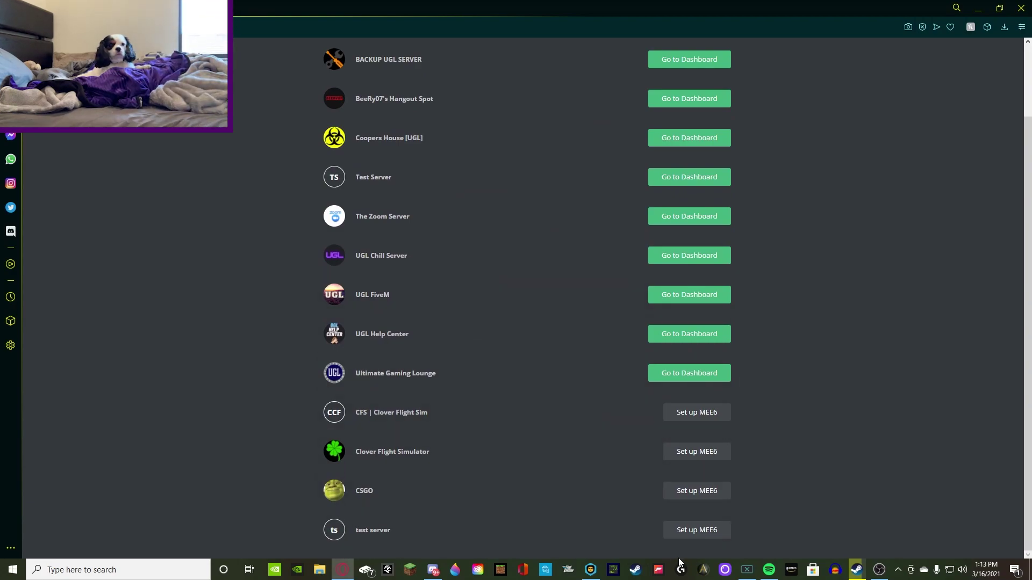
left_click(696, 529)
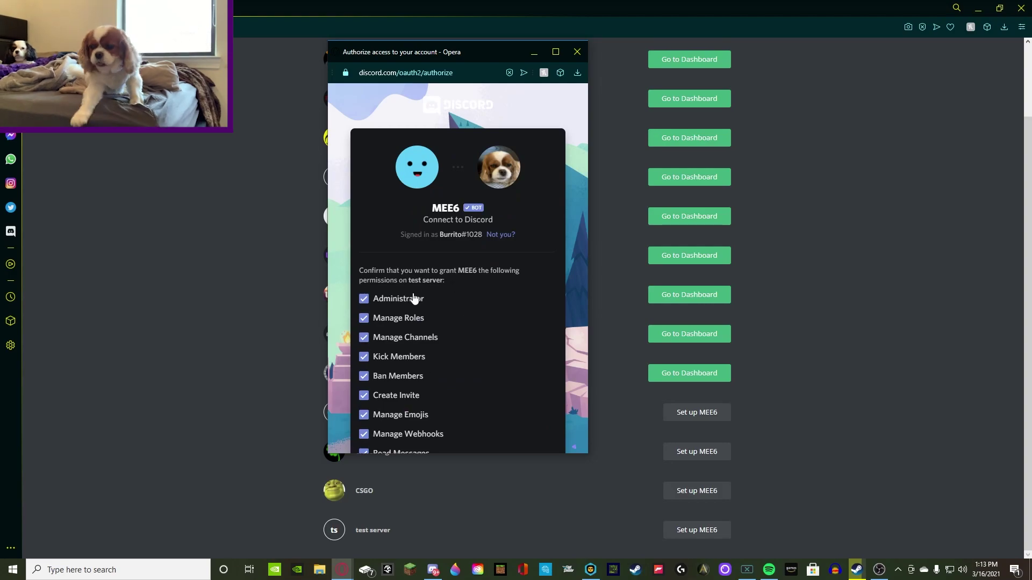
scroll(422, 301, "down", 5)
left_click(424, 400)
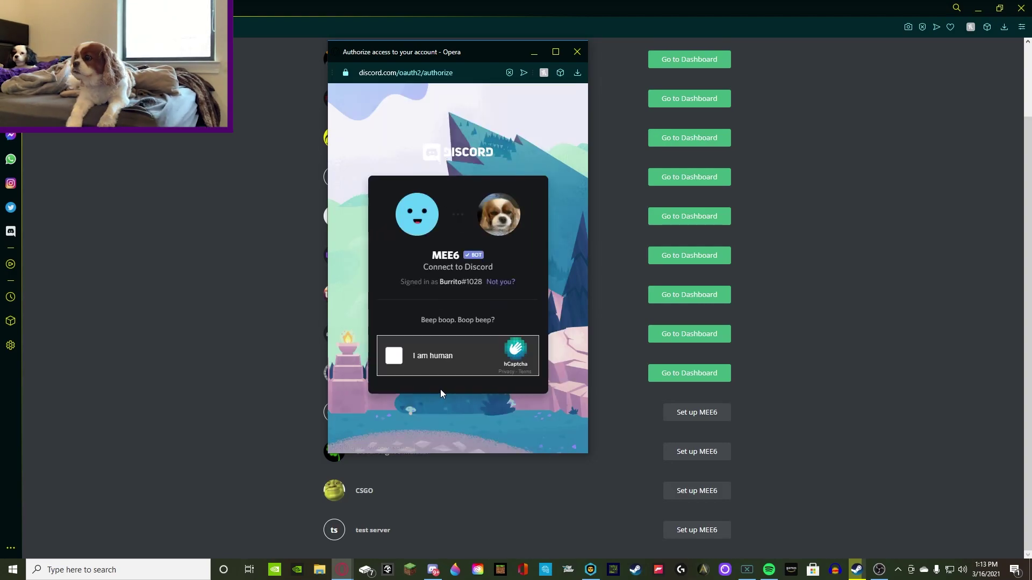
left_click(397, 355)
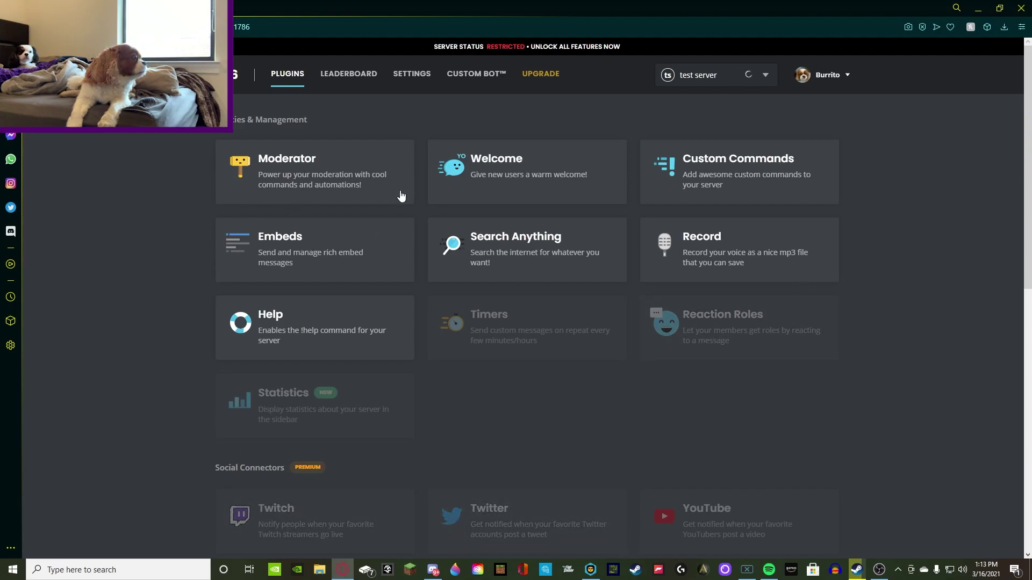
Look over the Moderator plugin's Audit Logging event lists, then bring up Discord's test server.
left_click(307, 181)
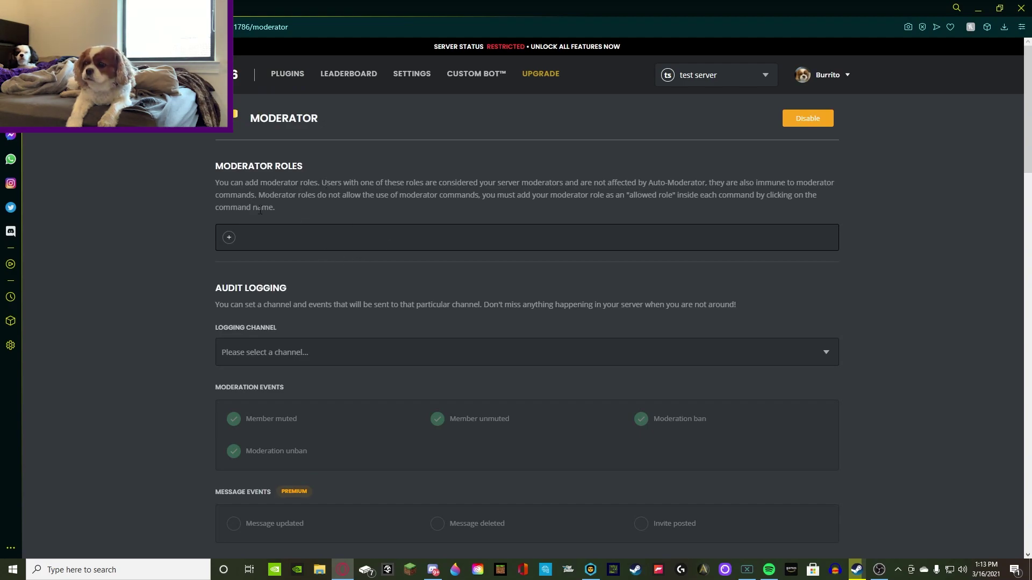
scroll(338, 281, "down", 8)
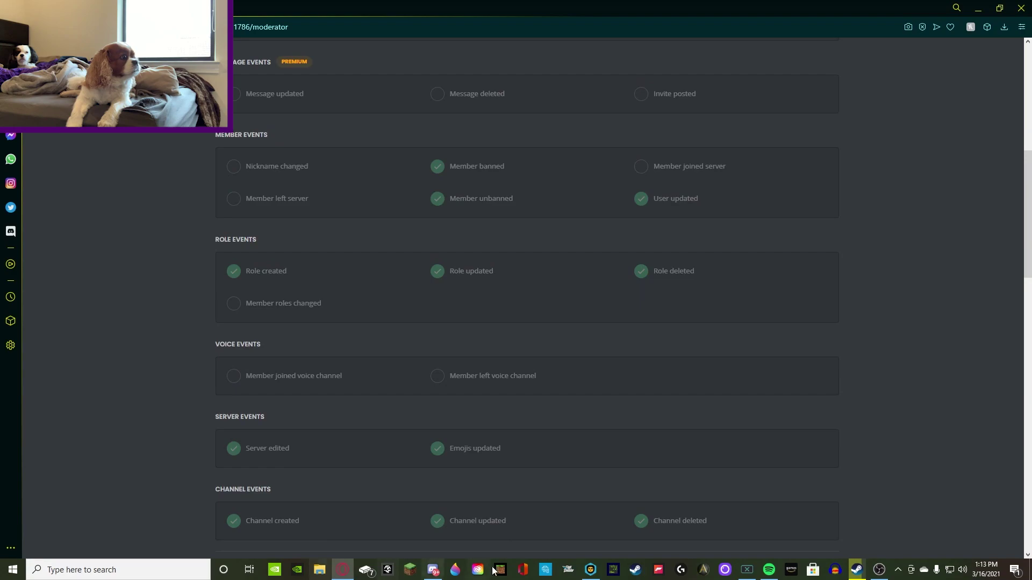
scroll(241, 256, "up", 6)
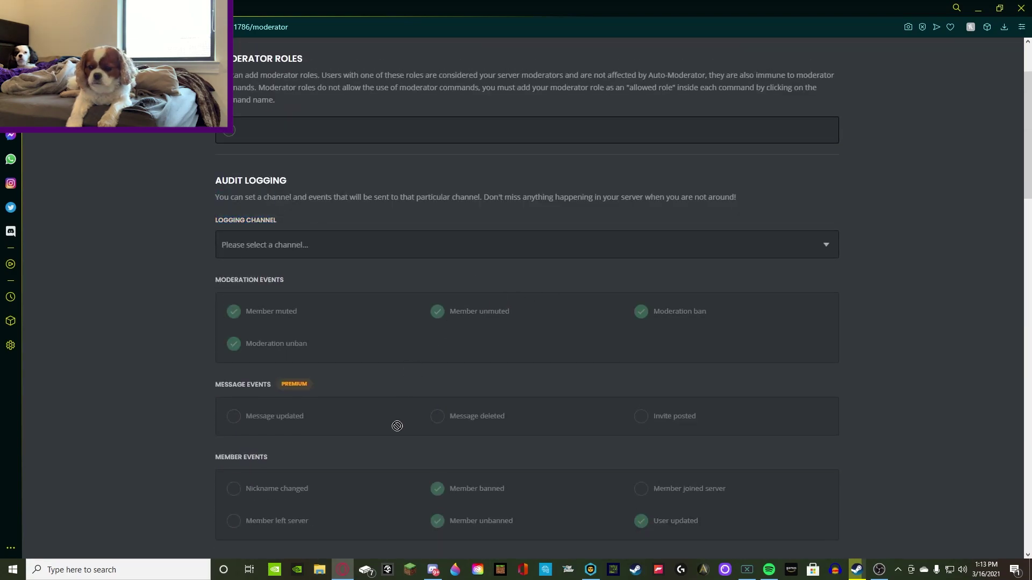
left_click(433, 570)
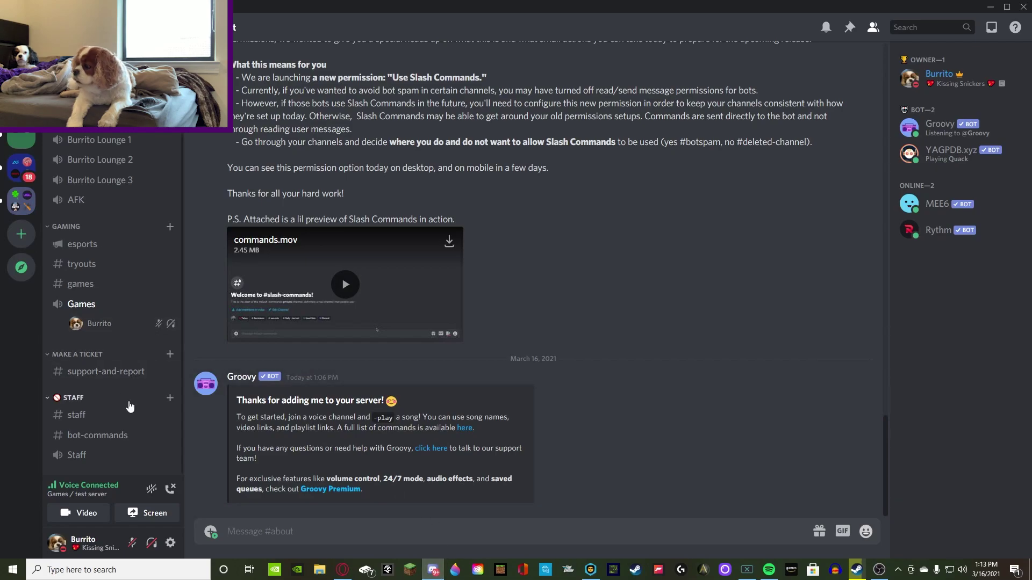
Create a text channel named audit-logs and drag it to the top of STAFF.
left_click(169, 398)
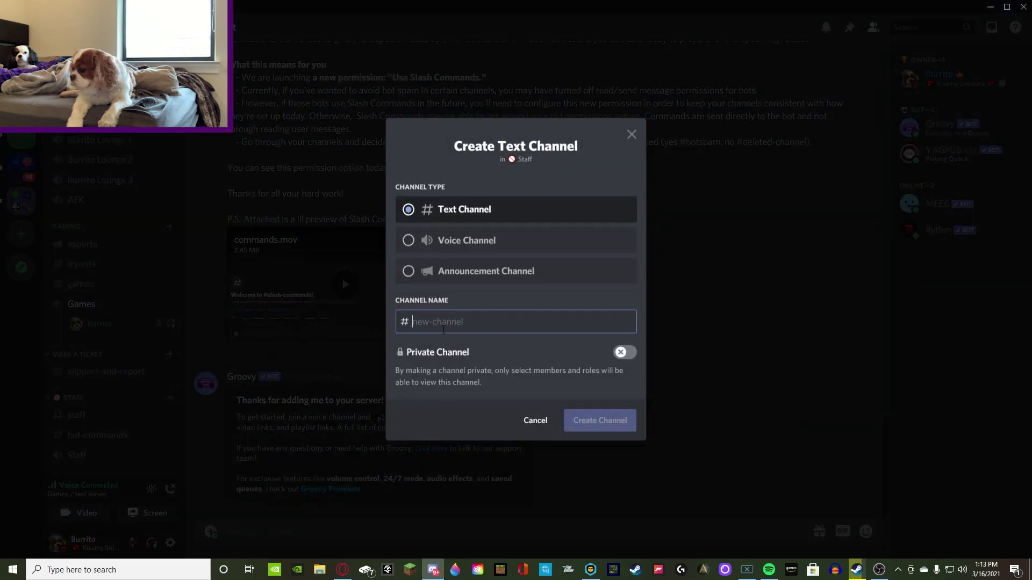
type("audit-logs")
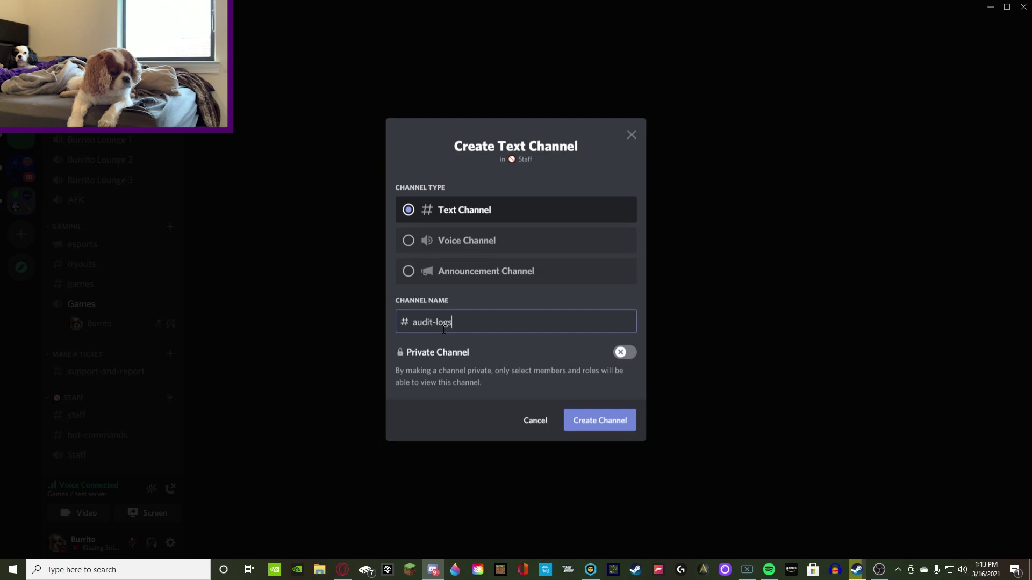
key("Return")
left_click_drag(73, 462, 64, 416)
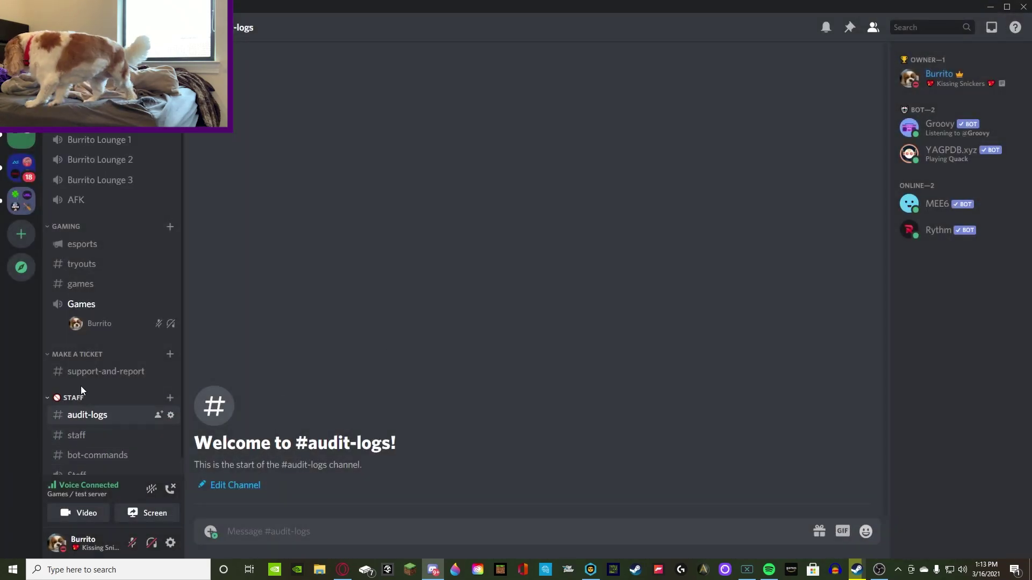
Compare with another server's audit-logs channel, then return to test server's #audit-logs.
scroll(77, 388, "down", 1)
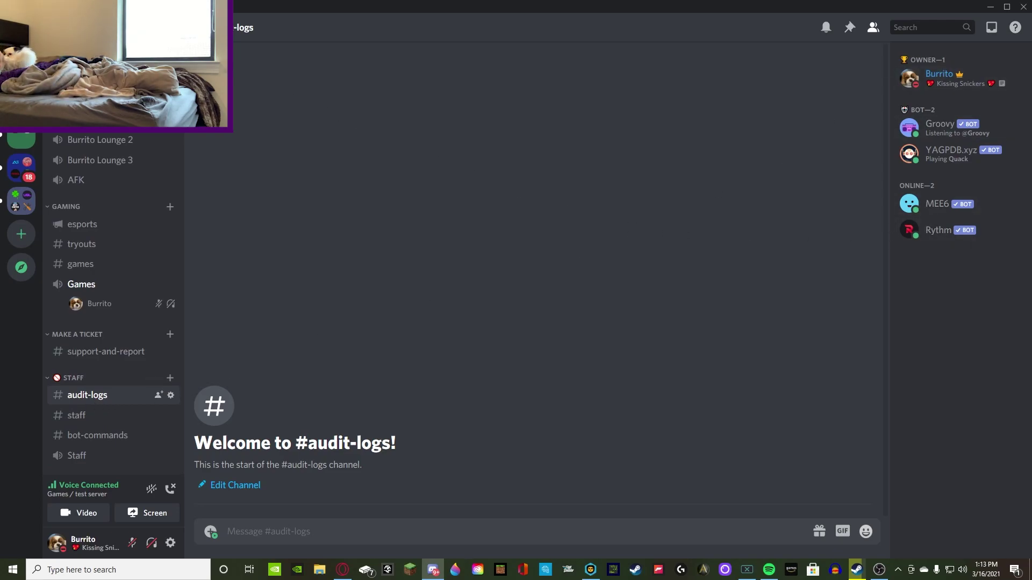
key("ctrl+alt+Up")
scroll(98, 200, "down", 10)
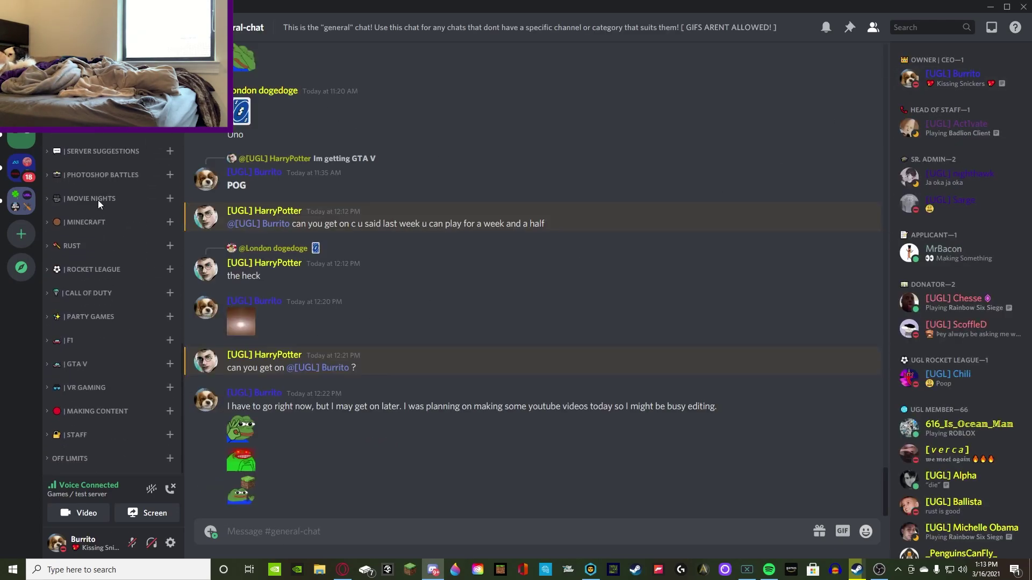
left_click(74, 440)
scroll(86, 376, "down", 3)
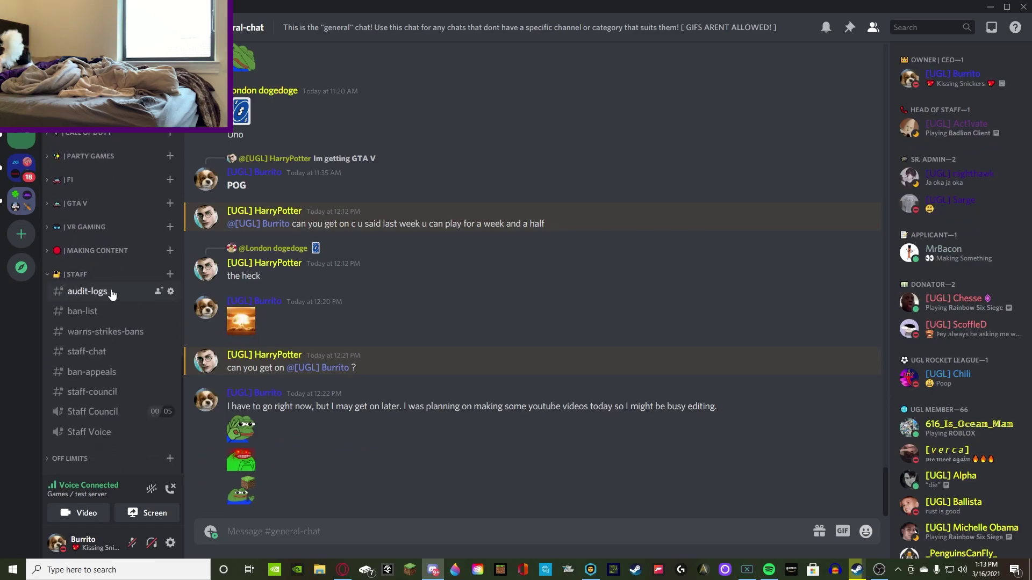
left_click(70, 293)
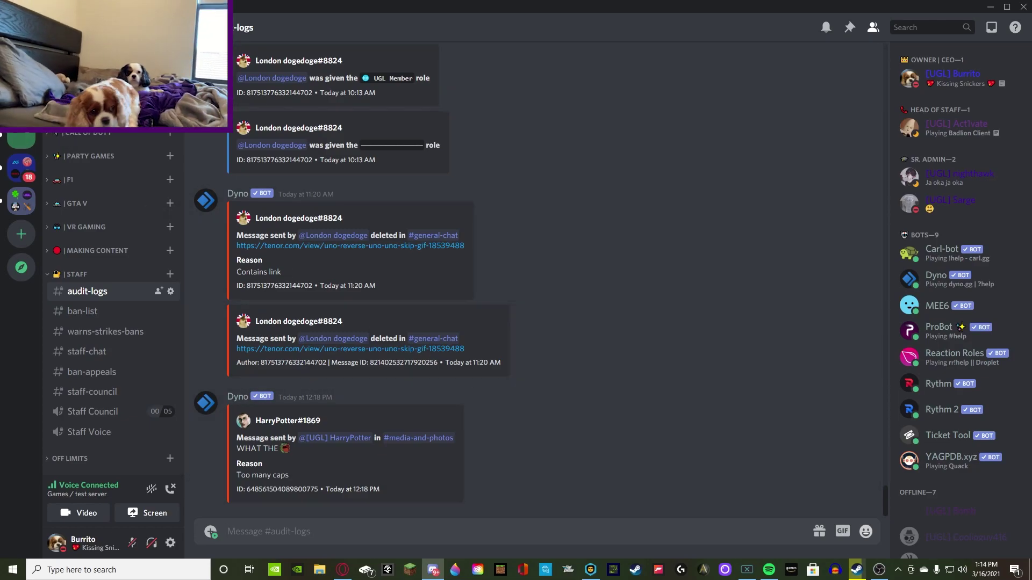
key("ctrl+alt+Up")
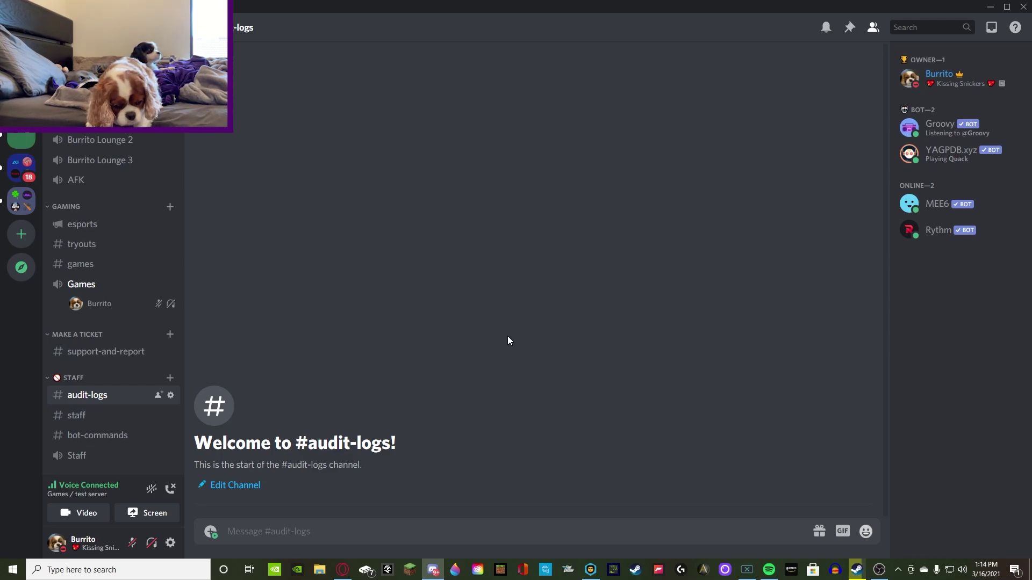
Set MEE6's audit logging channel to audit-logs and save the change.
left_click(342, 571)
left_click(269, 254)
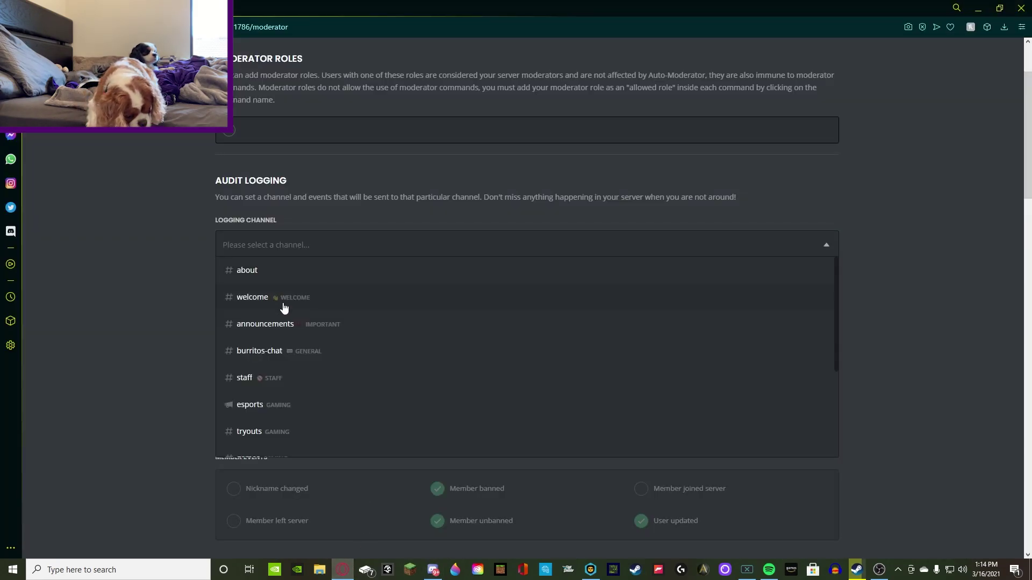
scroll(283, 307, "down", 8)
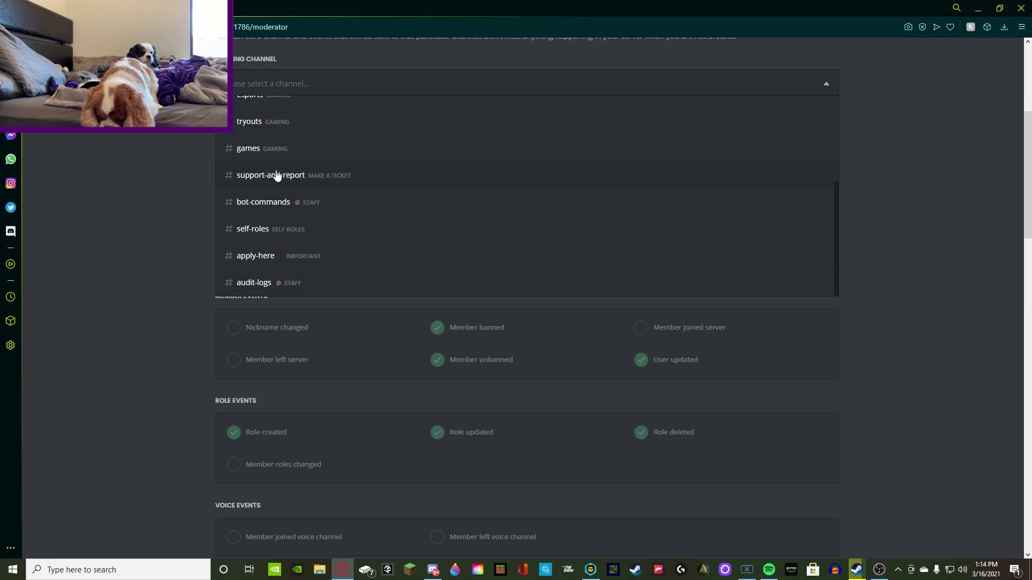
left_click(285, 281)
scroll(357, 239, "up", 5)
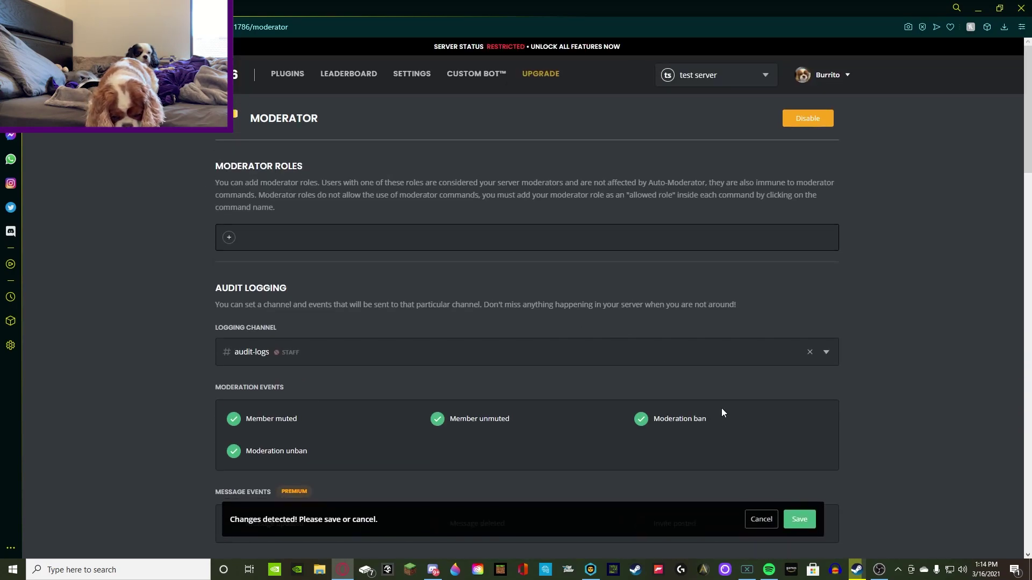
left_click(799, 519)
Scroll through the Audit Logging event checkboxes to review which events are logged.
scroll(459, 390, "down", 3)
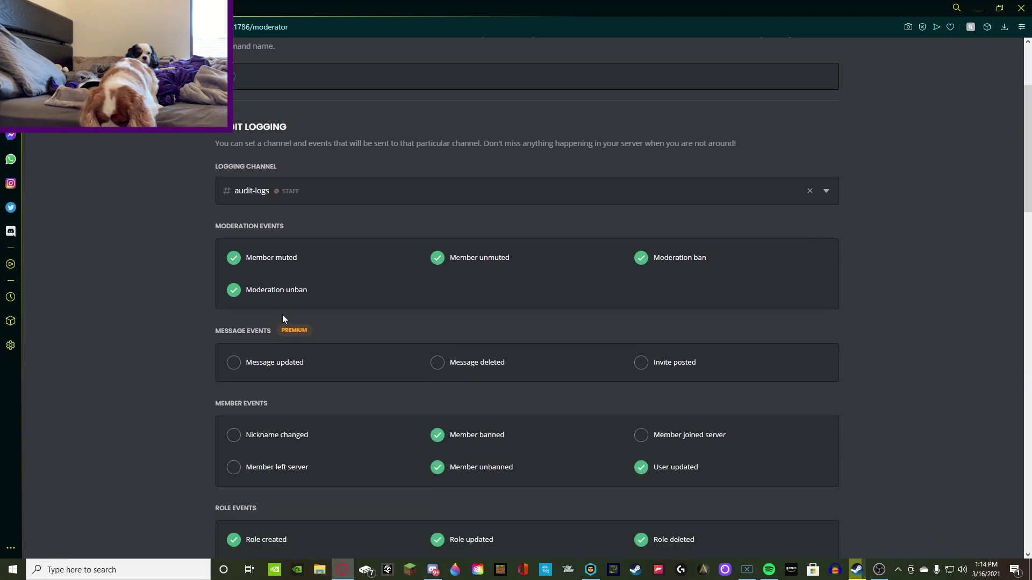
scroll(301, 331, "down", 5)
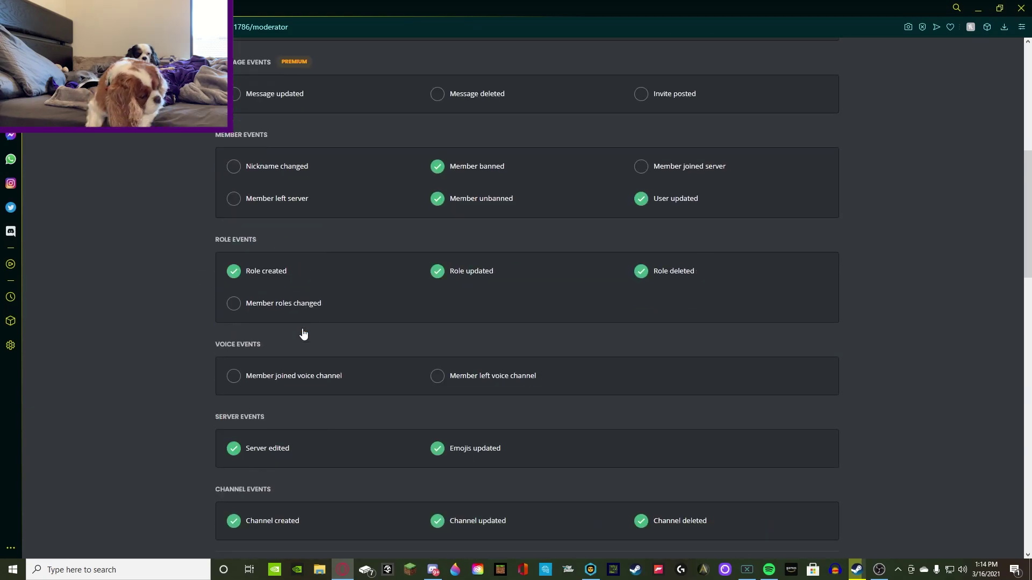
scroll(301, 344, "down", 10)
scroll(285, 301, "down", 5)
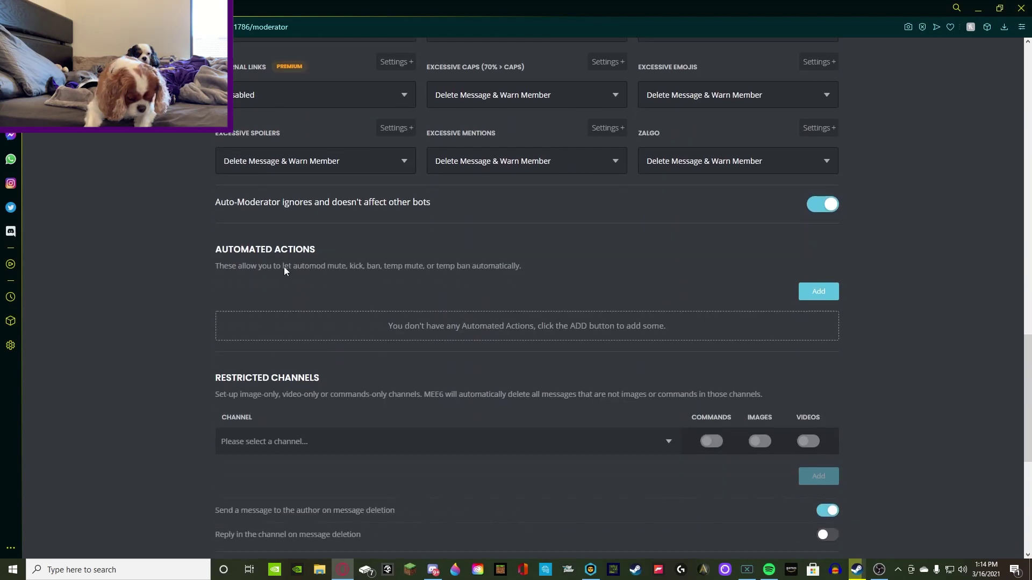
scroll(284, 267, "down", 7)
scroll(294, 281, "up", 7)
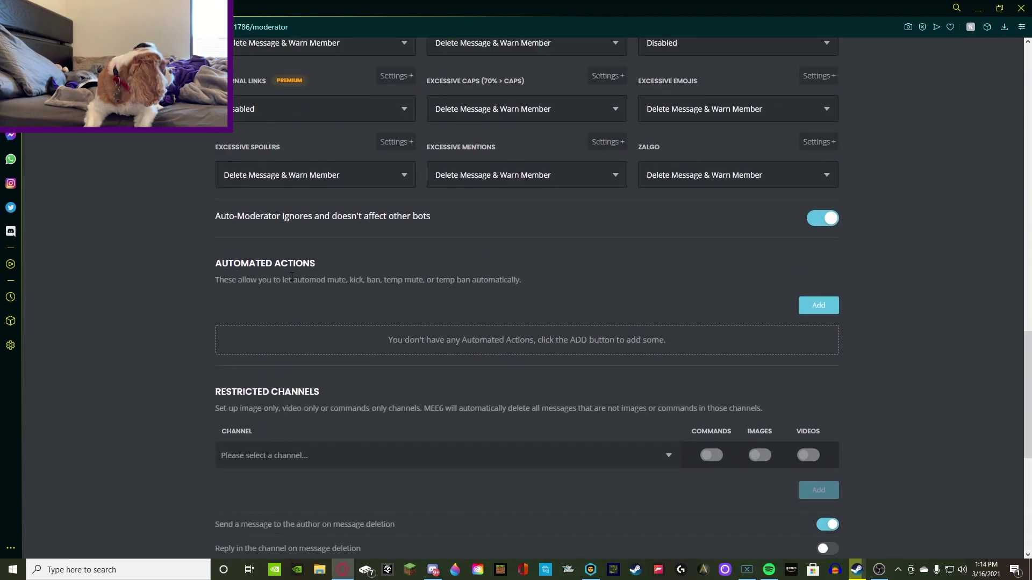
scroll(292, 279, "up", 15)
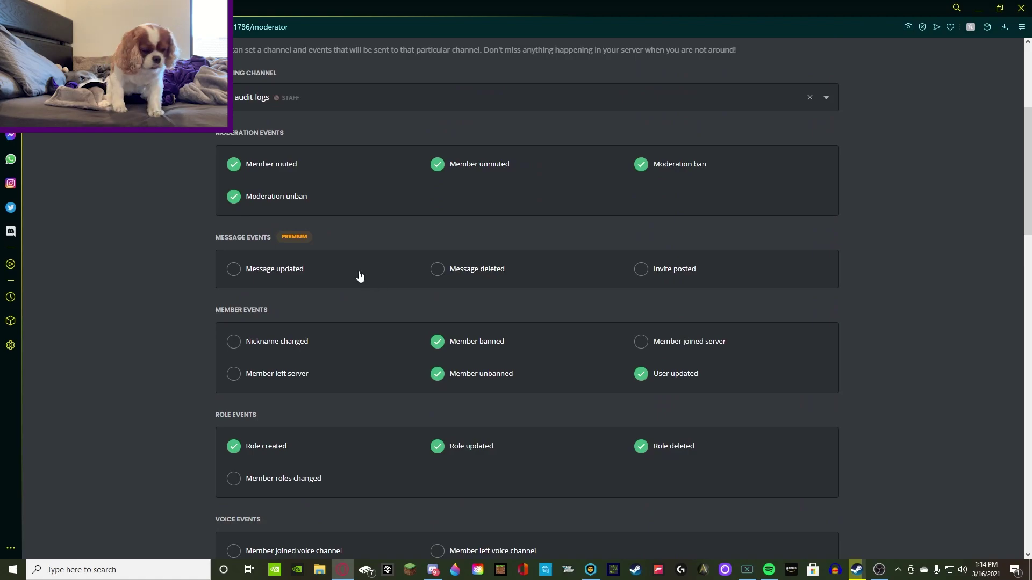
scroll(360, 276, "up", 5)
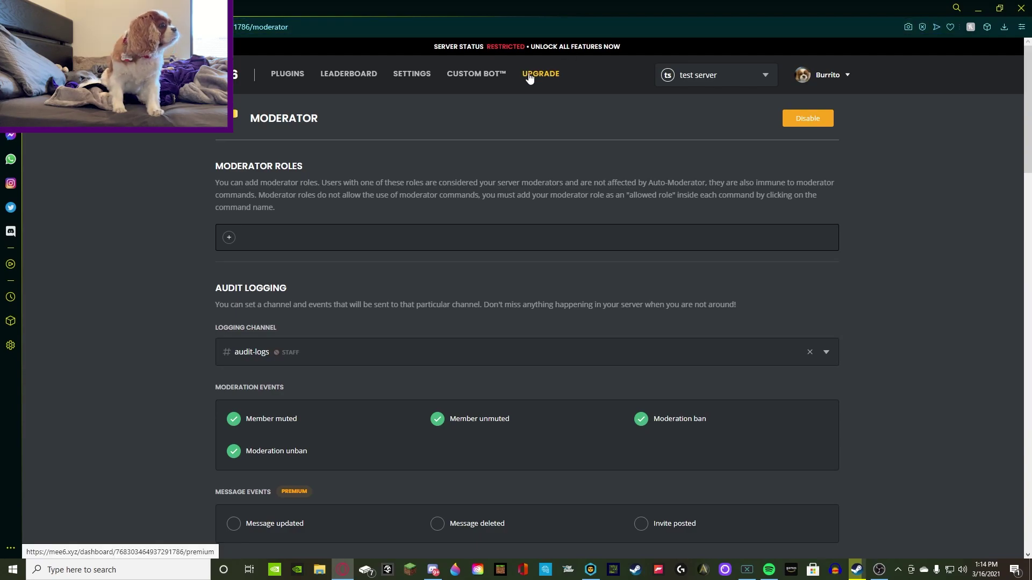
scroll(339, 321, "down", 3)
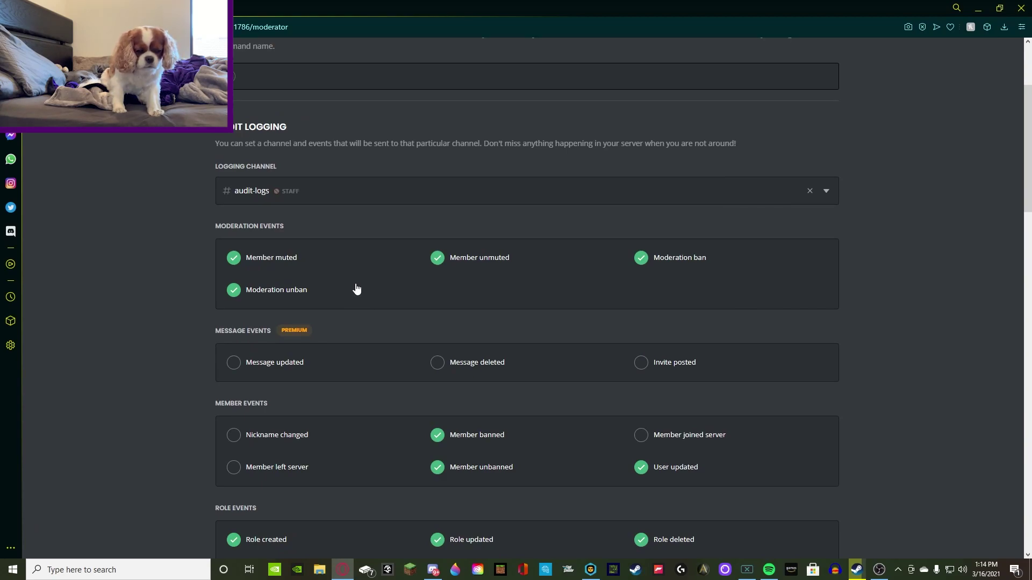
Review the Moderation Events, Message Events and Moderator Roles sections of the settings.
scroll(263, 276, "down", 4)
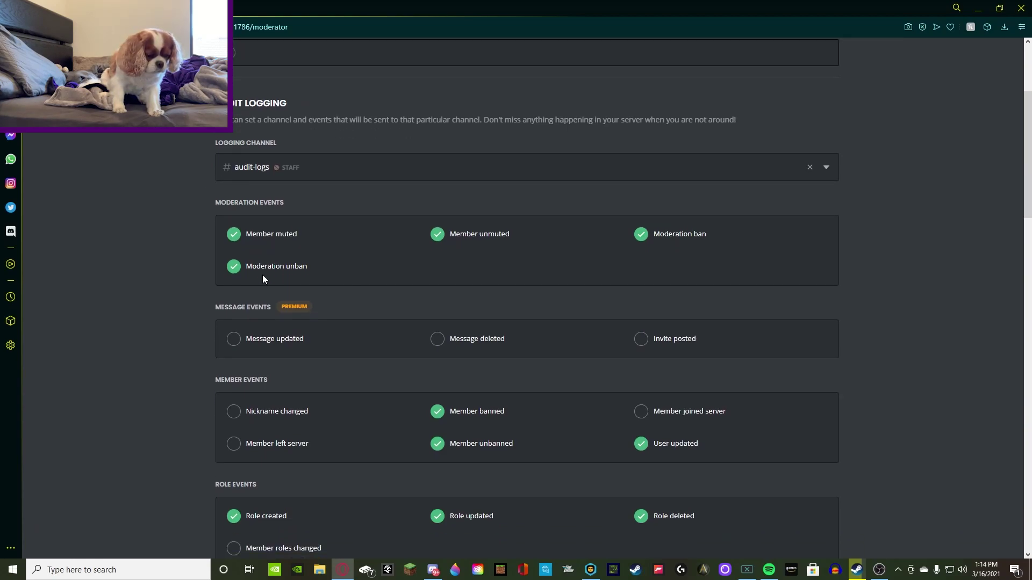
scroll(253, 253, "up", 3)
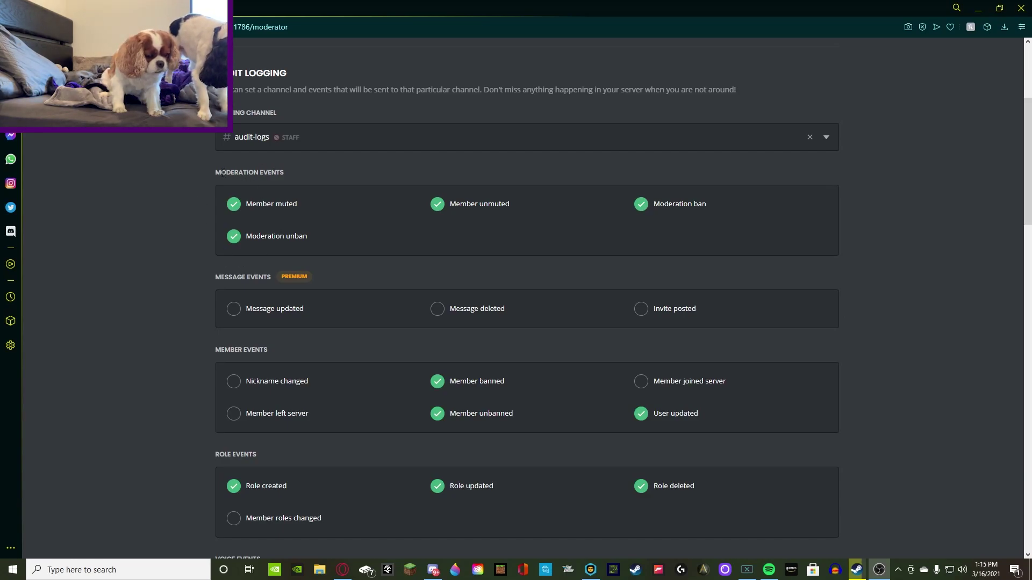
left_click_drag(208, 174, 292, 180)
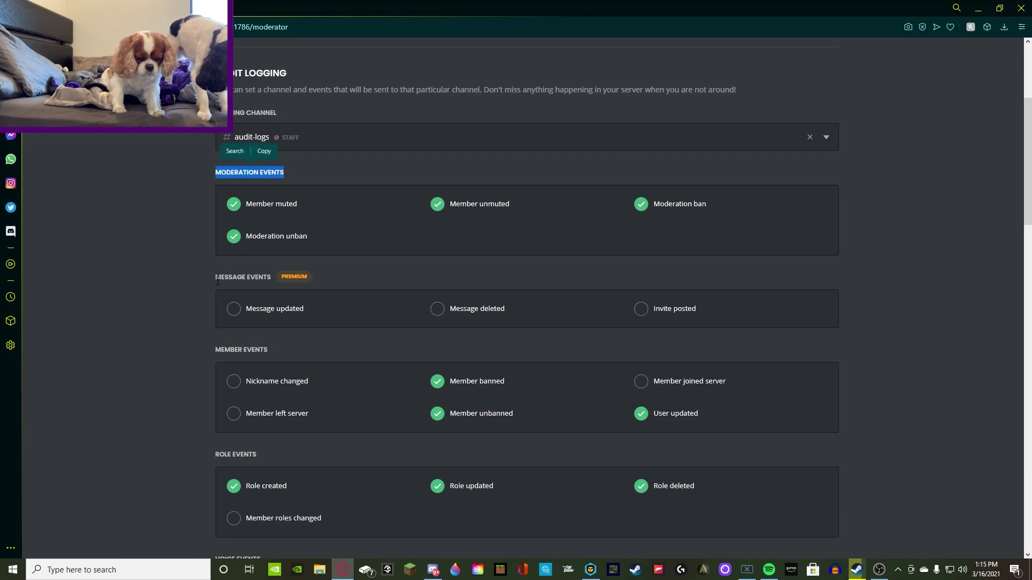
left_click_drag(272, 278, 215, 277)
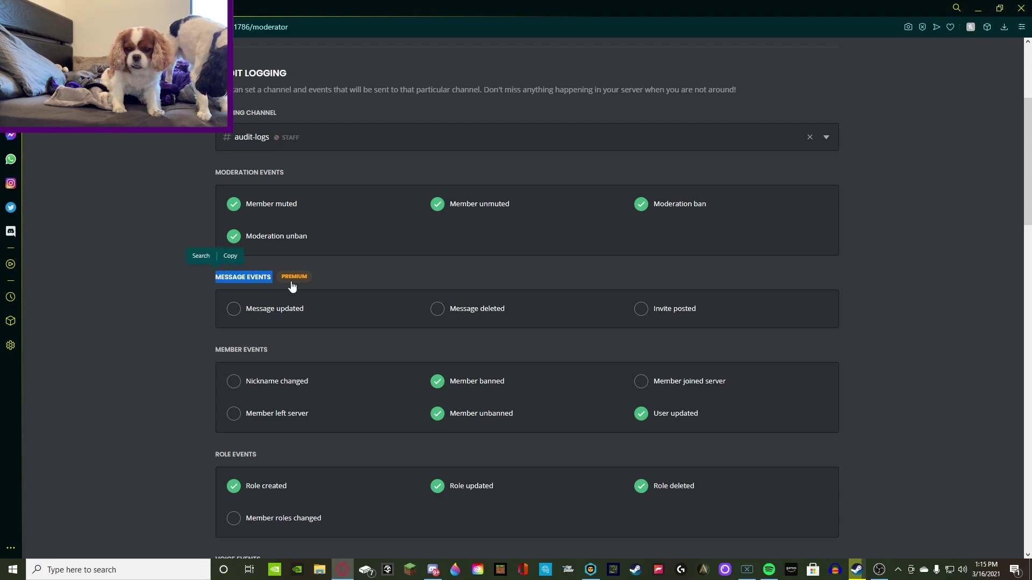
scroll(201, 307, "down", 4)
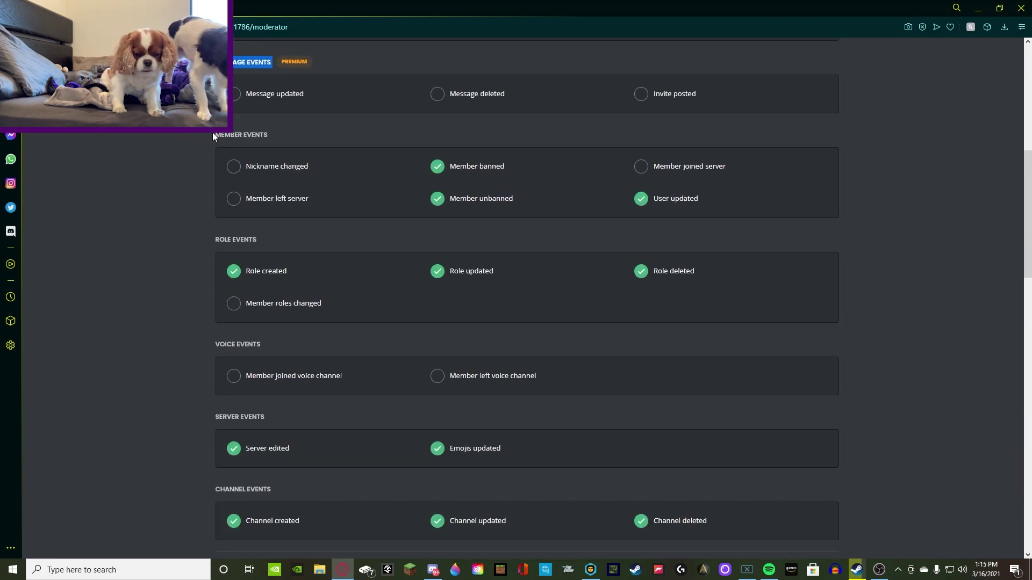
left_click(341, 285)
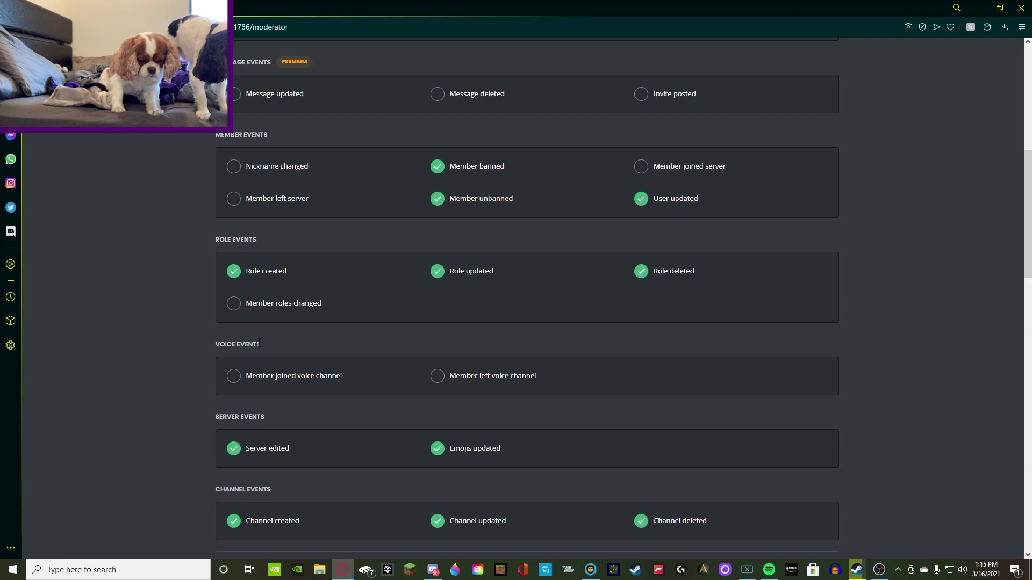
scroll(255, 417, "down", 2)
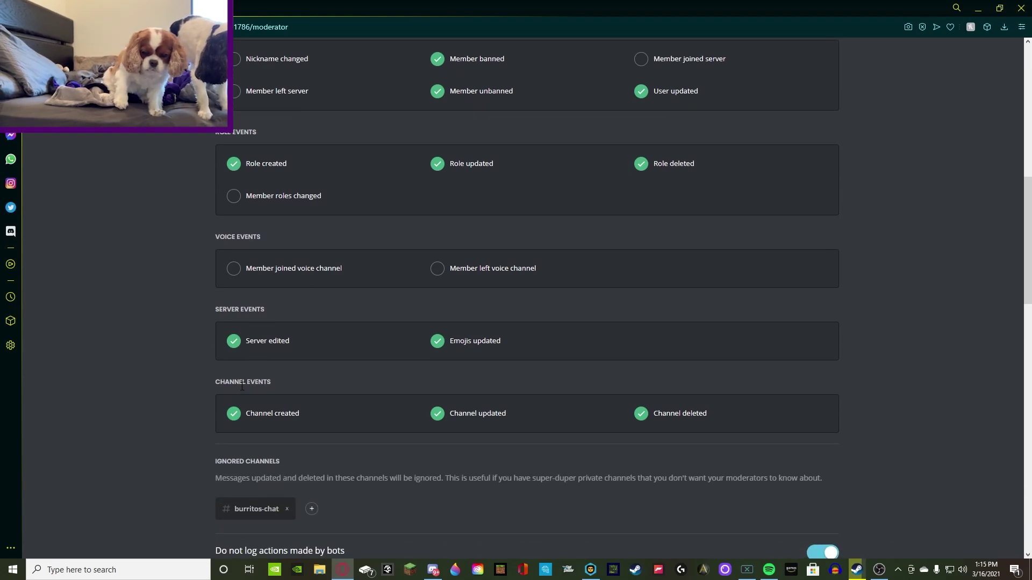
scroll(349, 388, "up", 10)
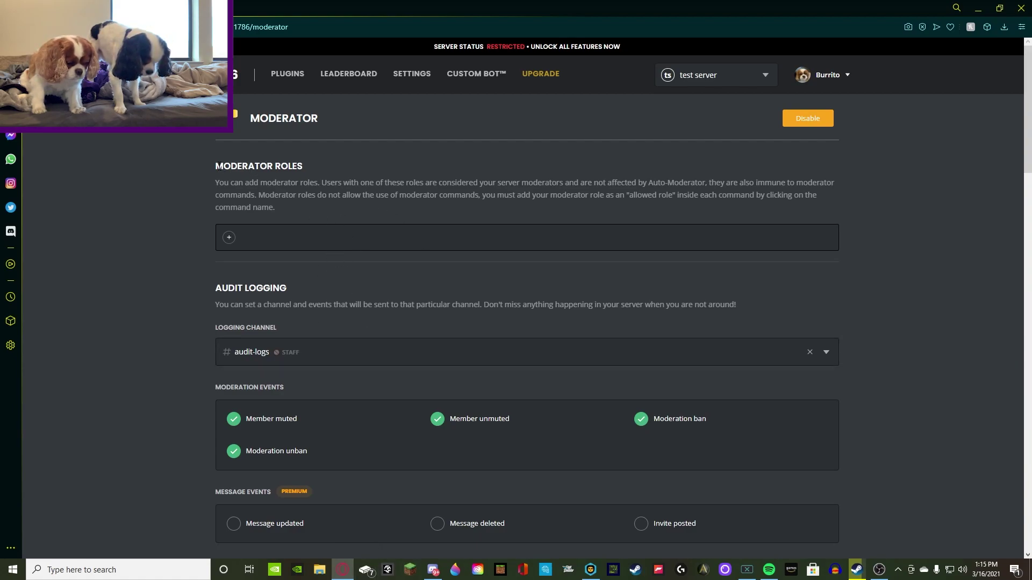
left_click_drag(221, 168, 304, 167)
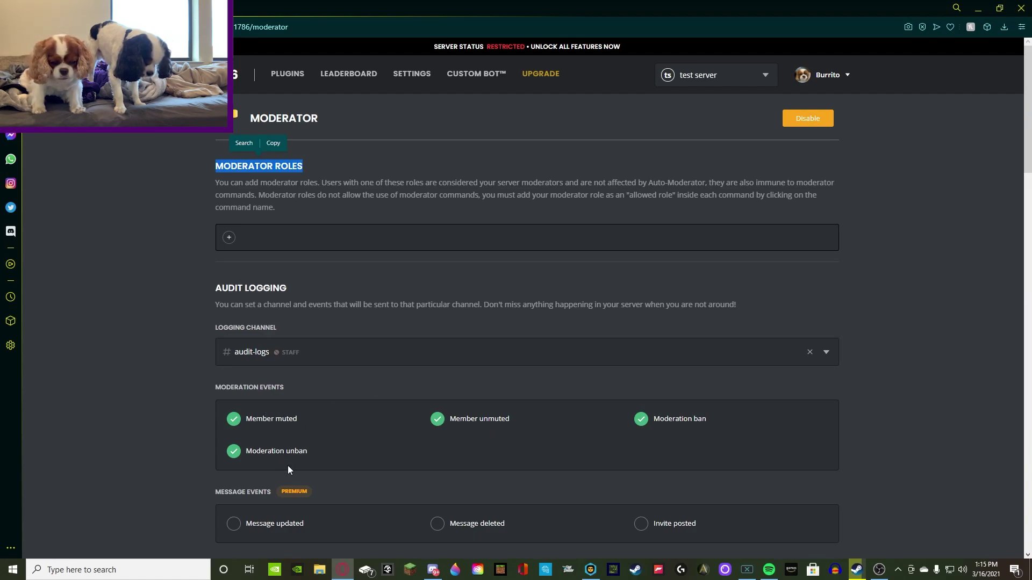
Uncheck Member unmuted, save, and review the Member Events section.
left_click(440, 421)
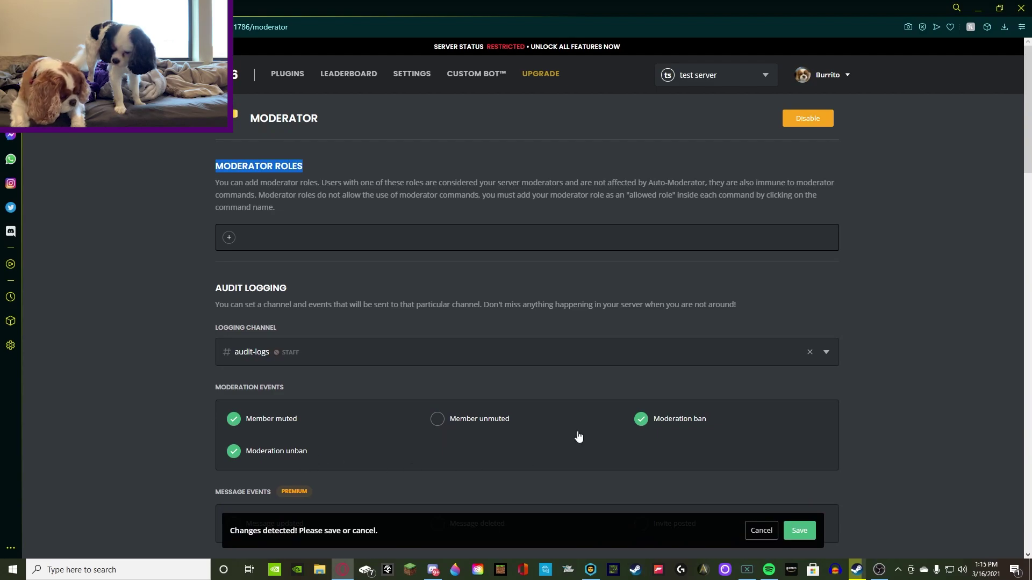
left_click(799, 530)
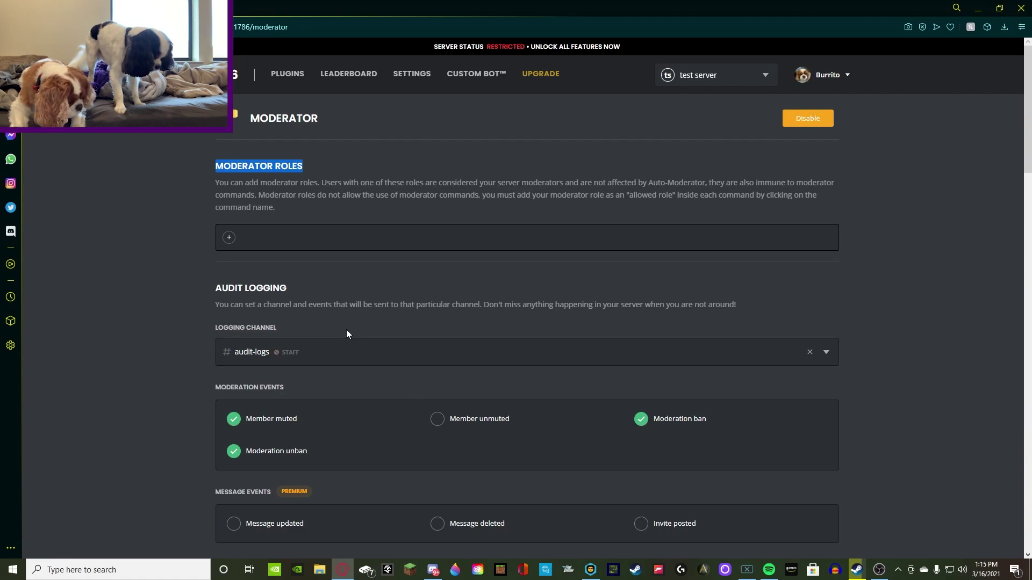
scroll(321, 327, "down", 3)
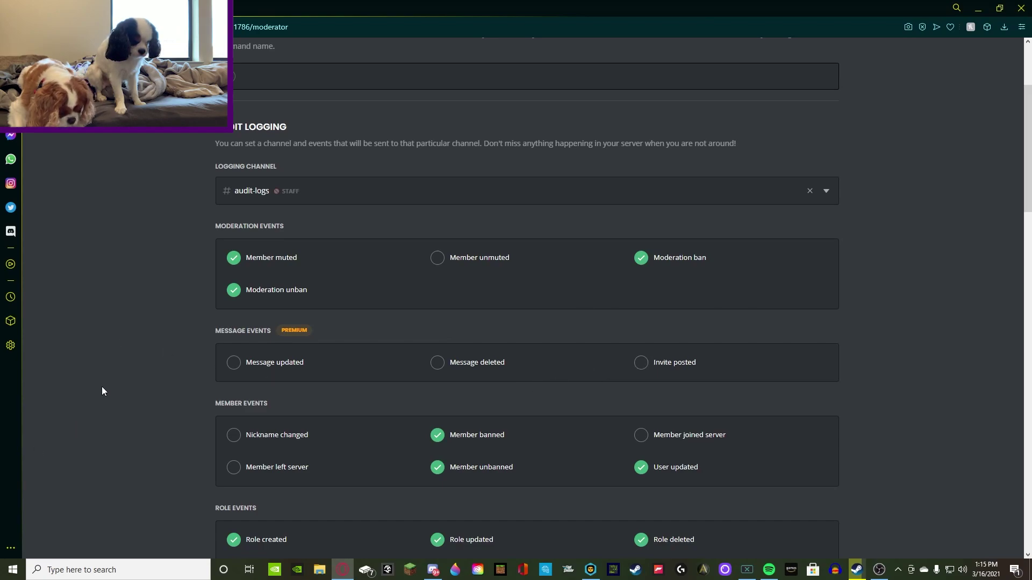
scroll(112, 400, "down", 5)
scroll(336, 295, "down", 10)
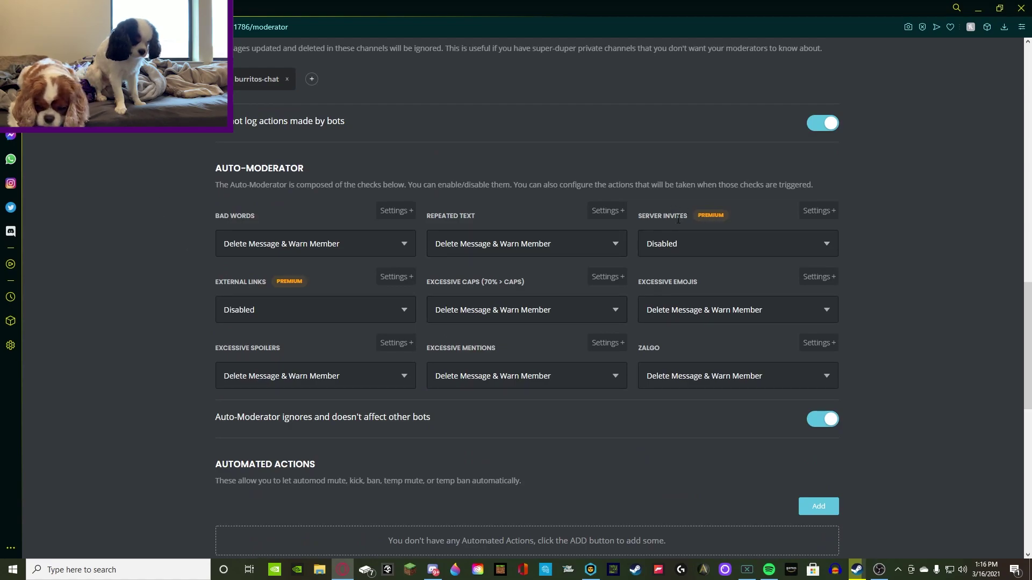
scroll(460, 217, "up", 10)
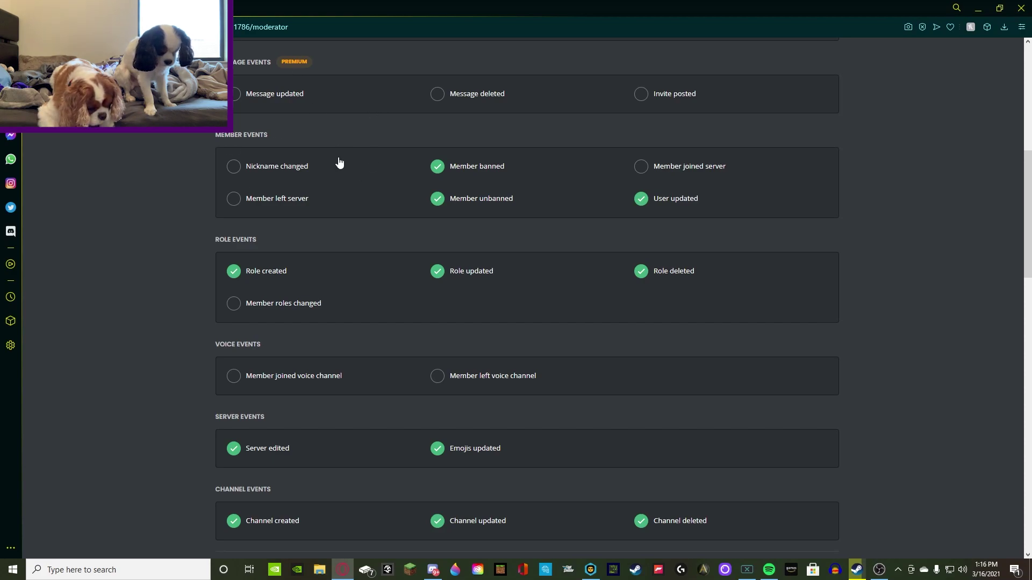
left_click_drag(269, 134, 213, 135)
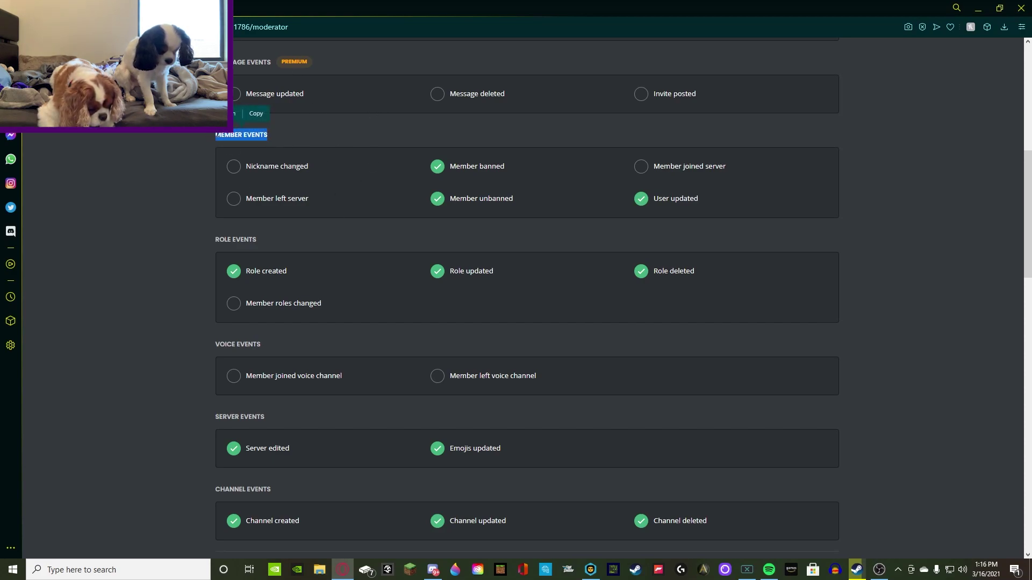
left_click(111, 144)
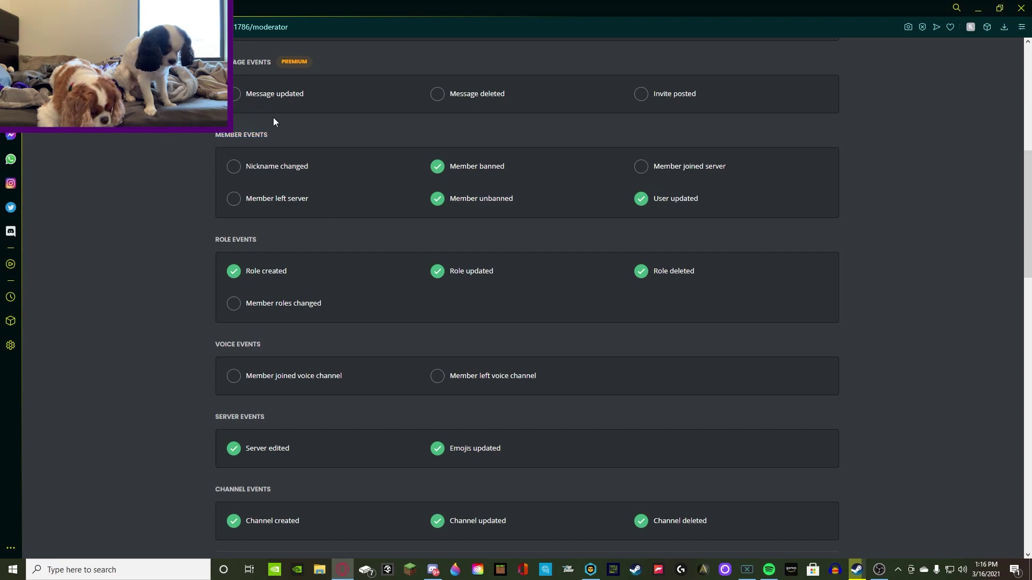
left_click(235, 167)
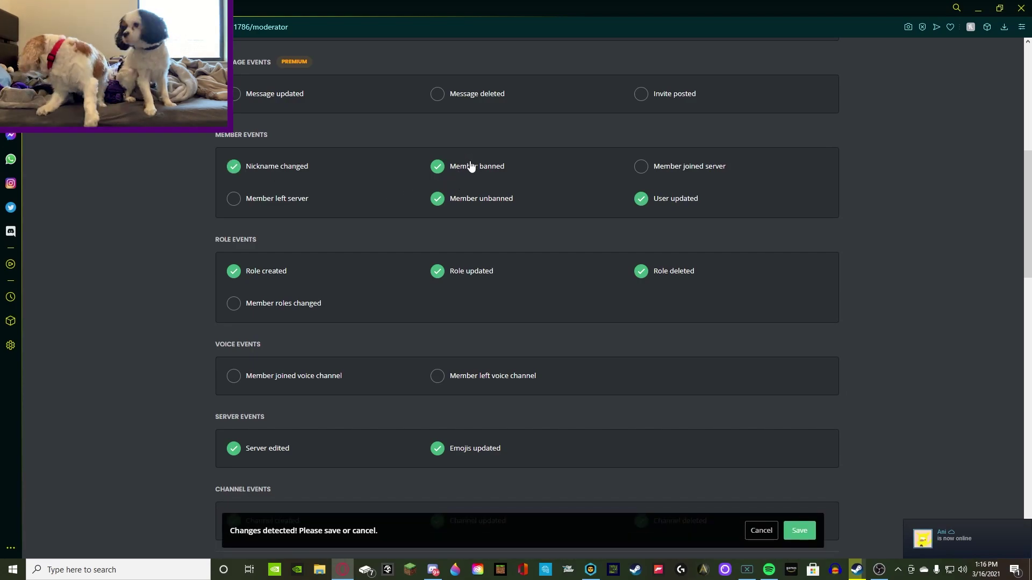
scroll(433, 231, "up", 8)
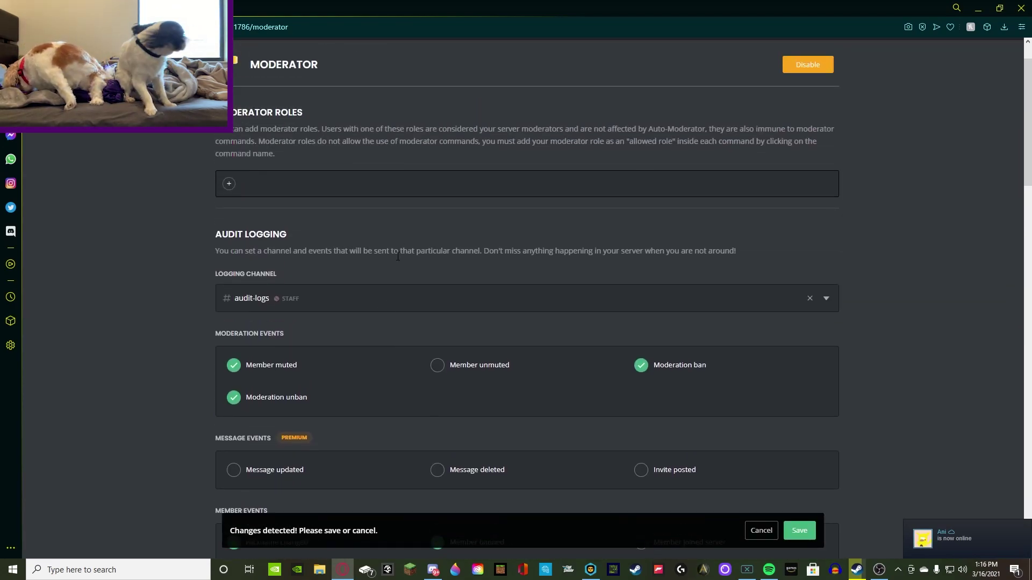
scroll(475, 378, "down", 5)
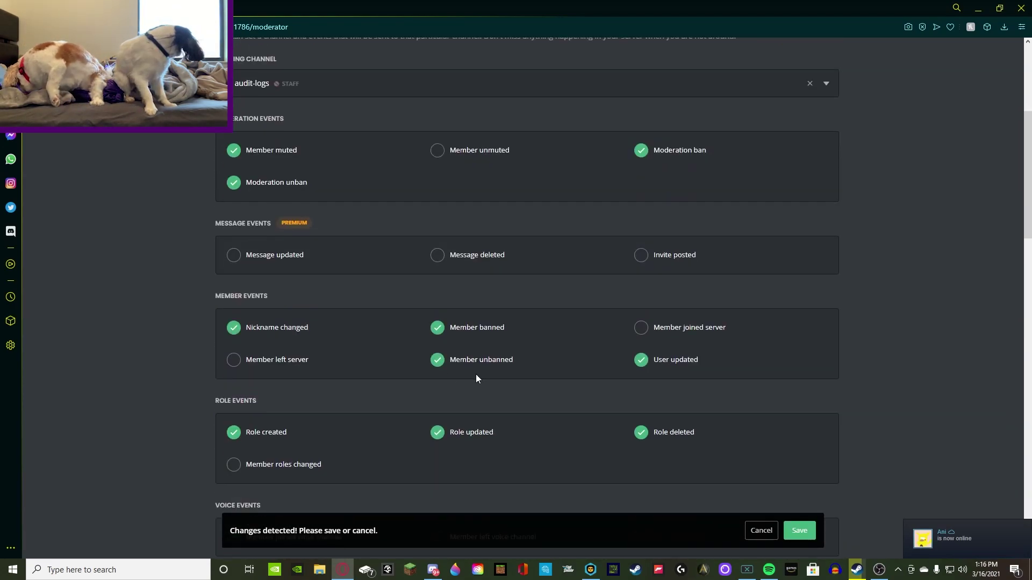
left_click(460, 334)
left_click(446, 360)
left_click(446, 328)
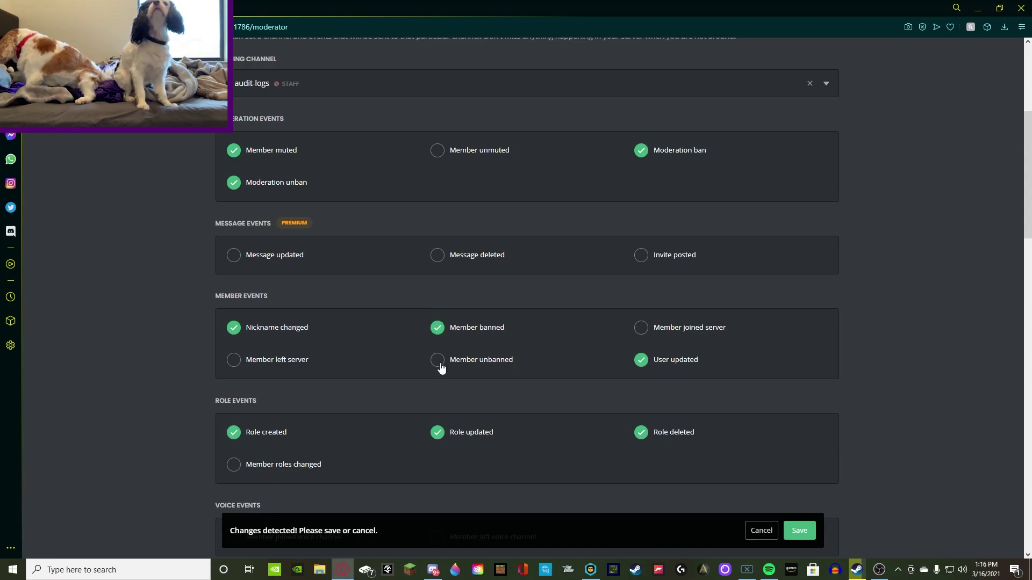
left_click(442, 361)
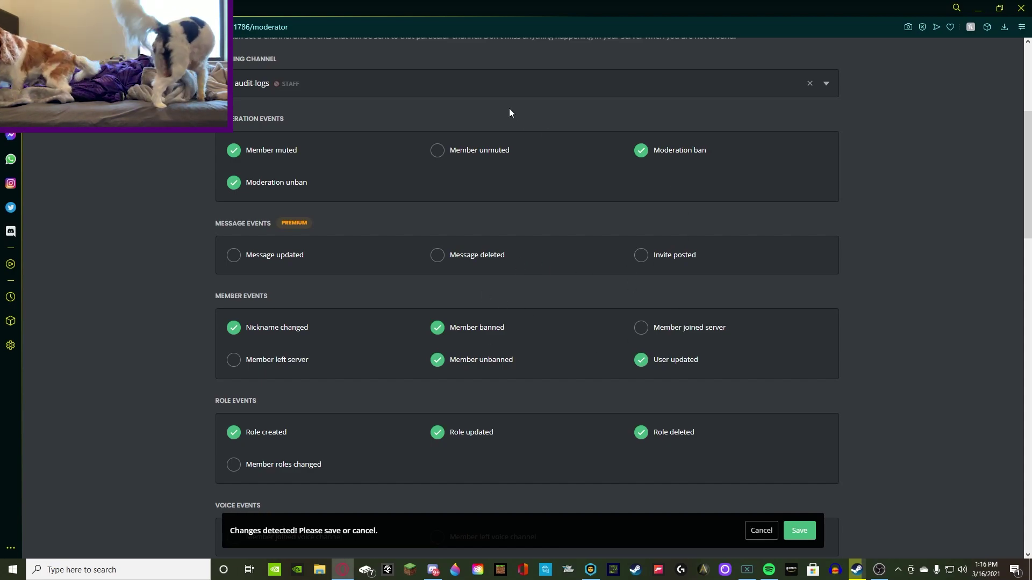
left_click(438, 329)
left_click(439, 361)
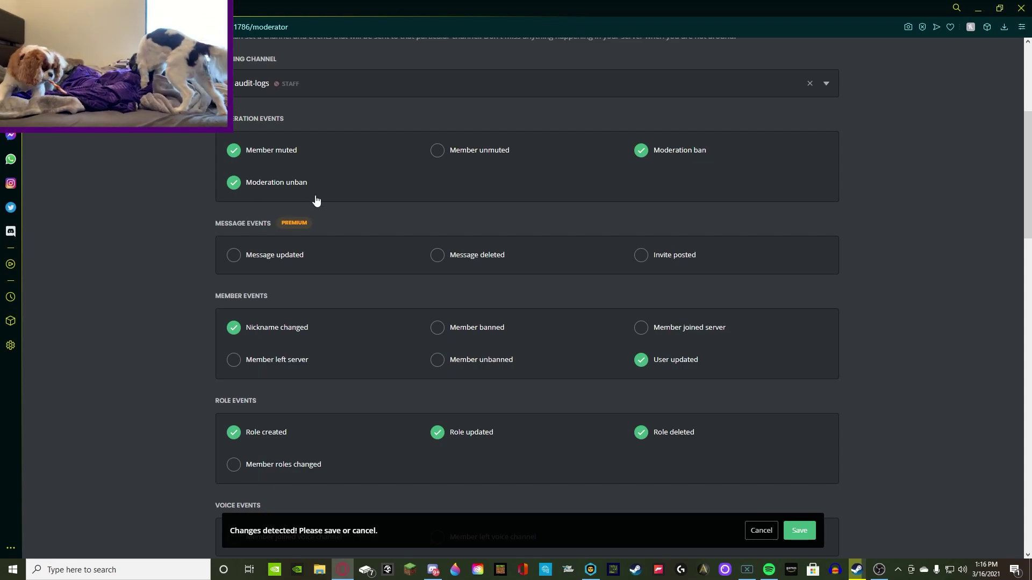
left_click(471, 329)
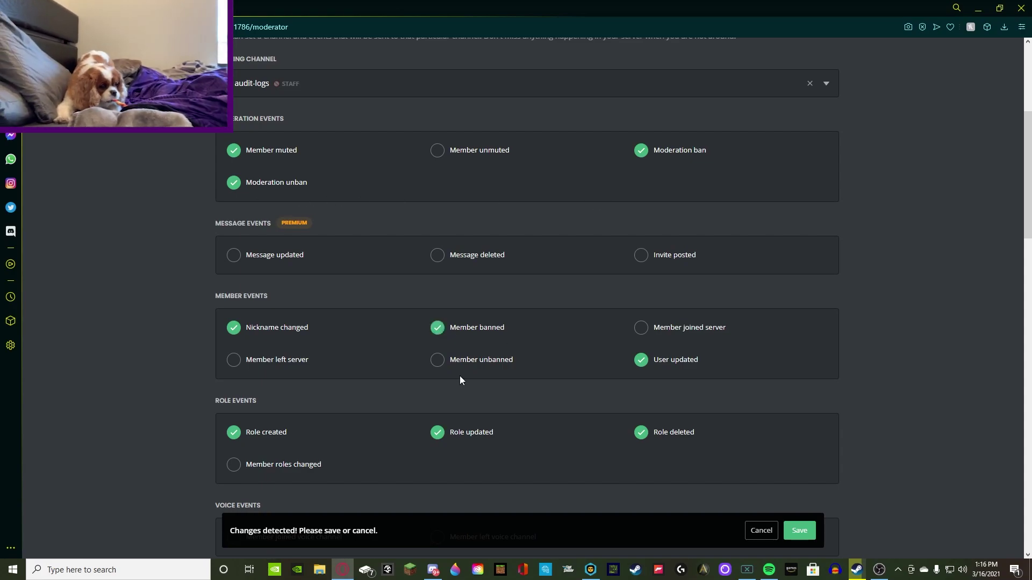
left_click(482, 362)
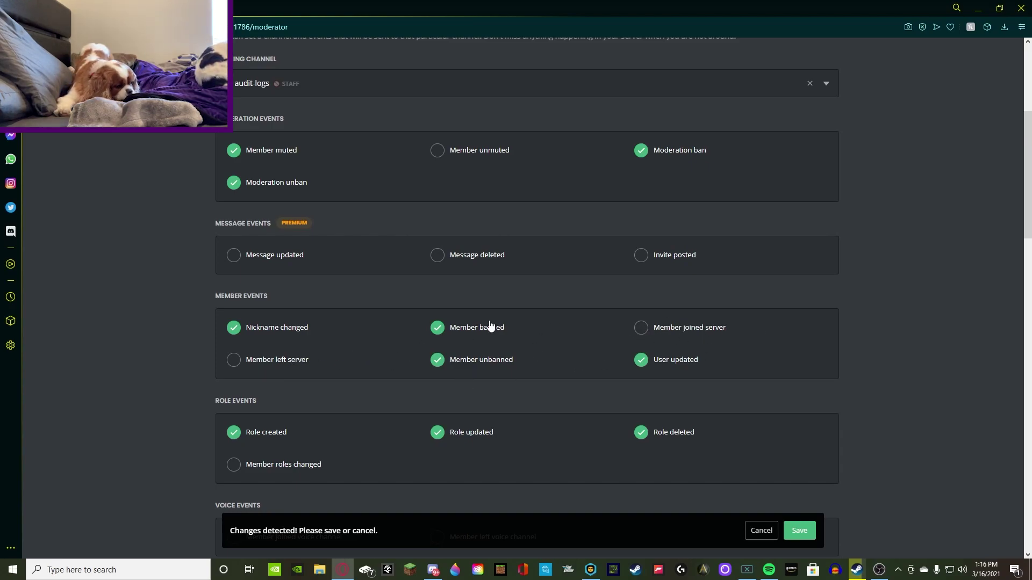
scroll(283, 255, "up", 5)
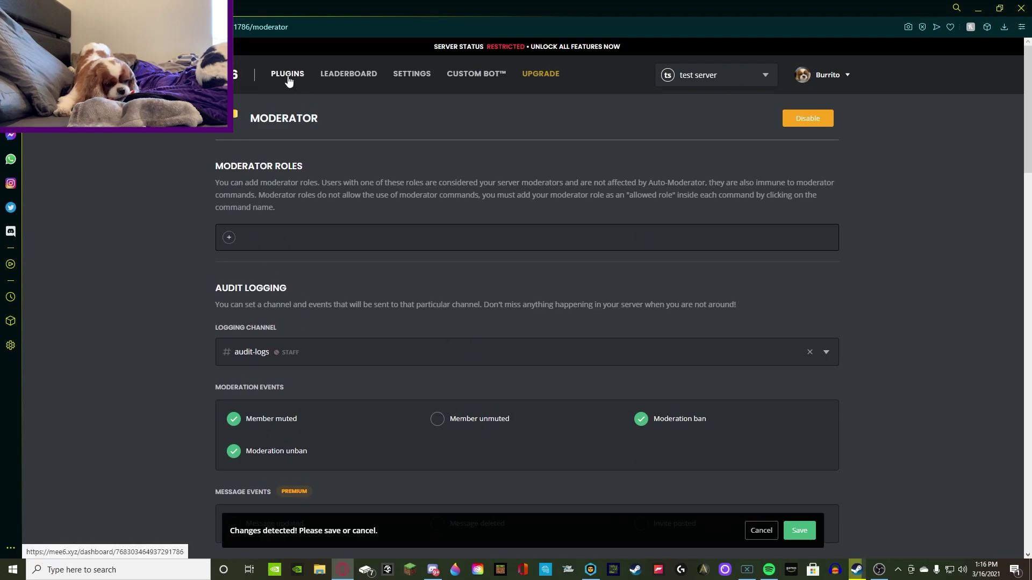
Tick Member roles changed under Role Events so role changes are logged too.
scroll(778, 368, "down", 7)
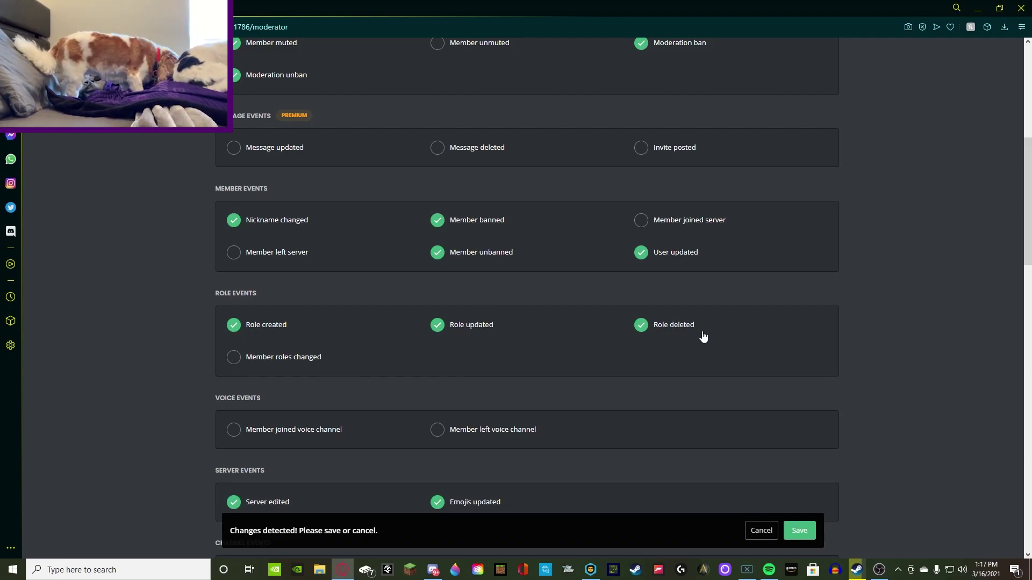
left_click(239, 348)
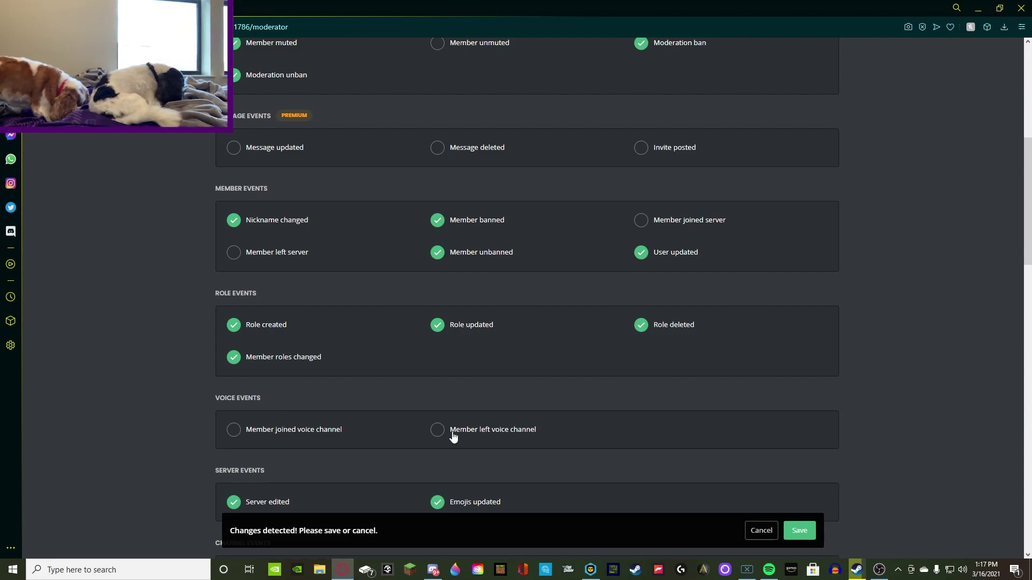
scroll(406, 403, "down", 3)
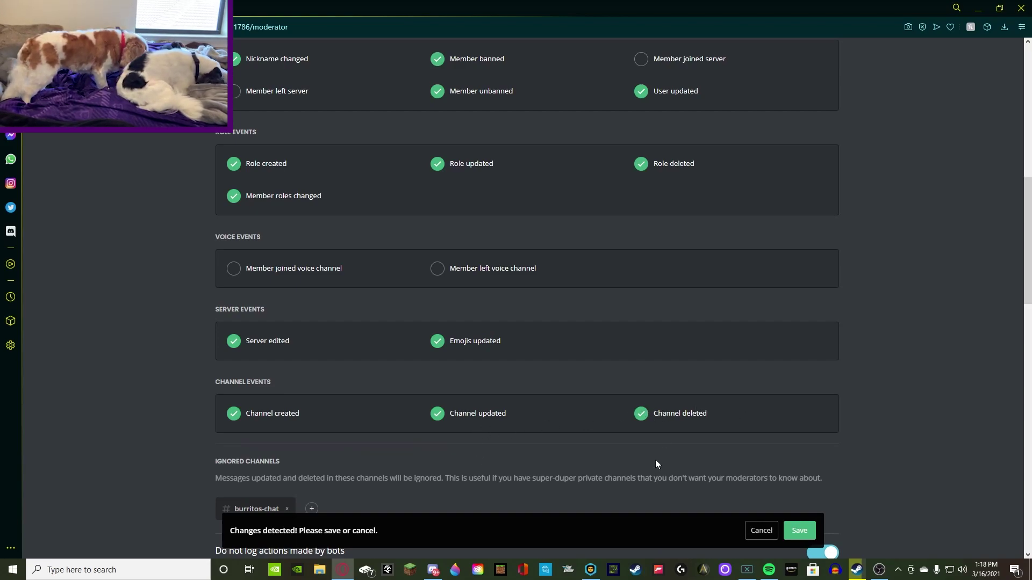
scroll(655, 460, "down", 4)
Save the updated event selections, look over the page, then switch to Discord's #audit-logs.
left_click(799, 531)
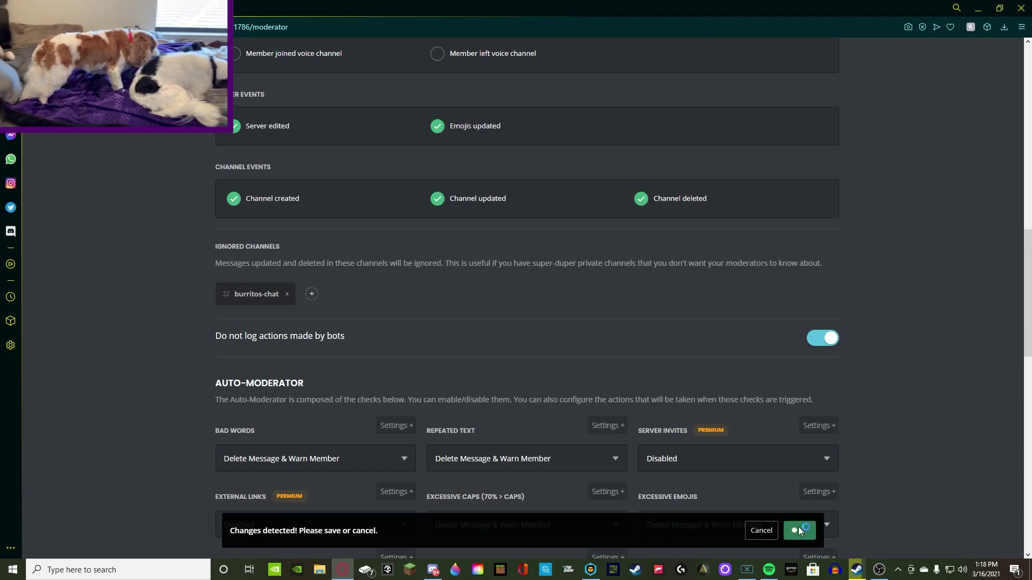
scroll(582, 458, "up", 7)
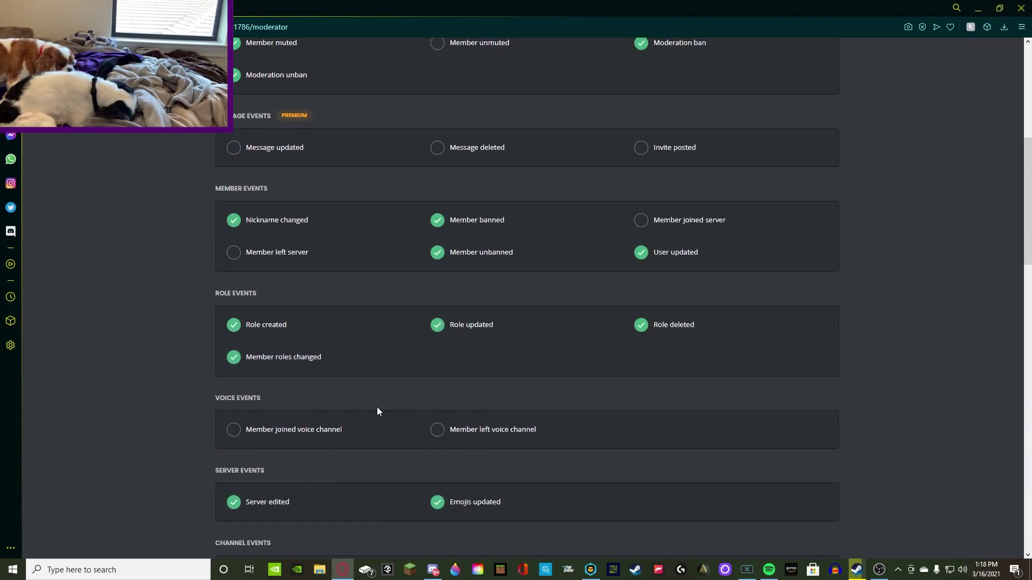
scroll(378, 411, "up", 3)
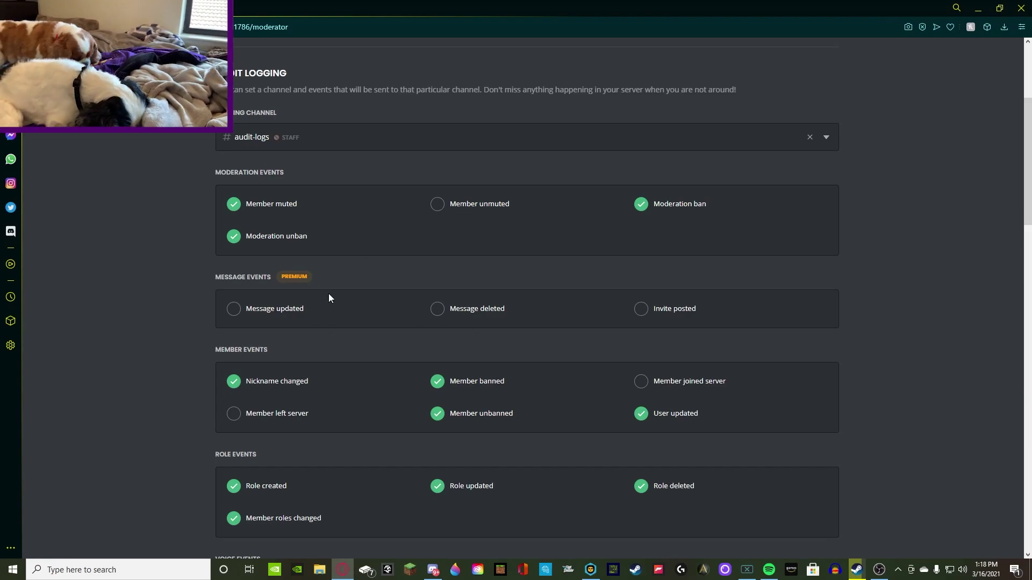
scroll(753, 322, "up", 3)
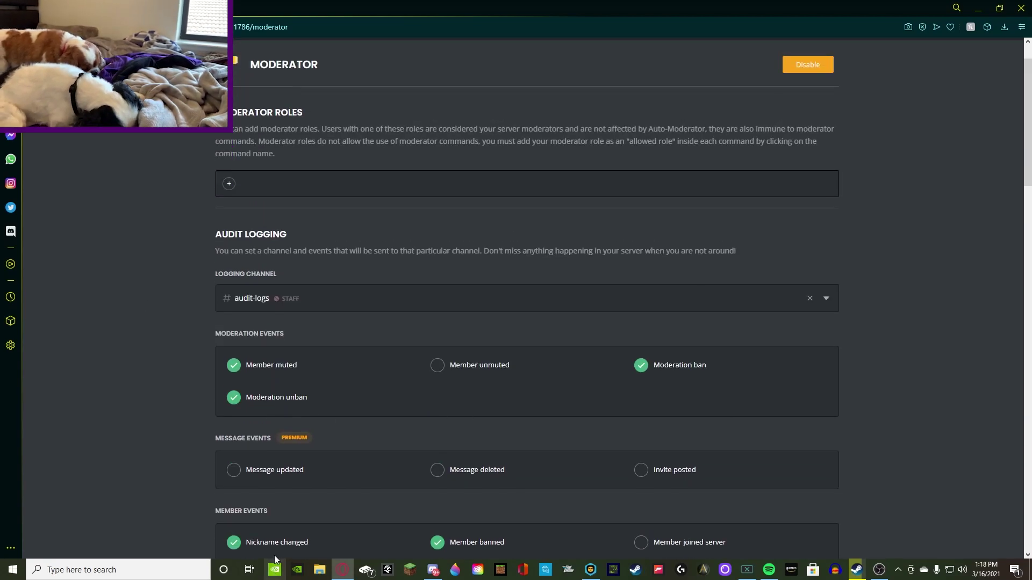
scroll(341, 405, "up", 1)
scroll(343, 416, "down", 15)
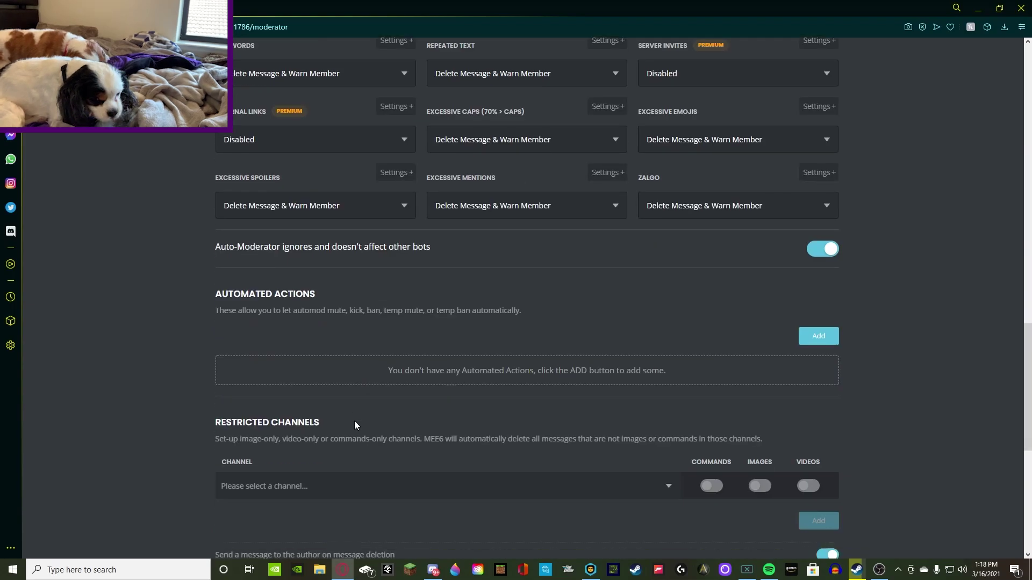
scroll(353, 421, "down", 7)
scroll(345, 384, "up", 5)
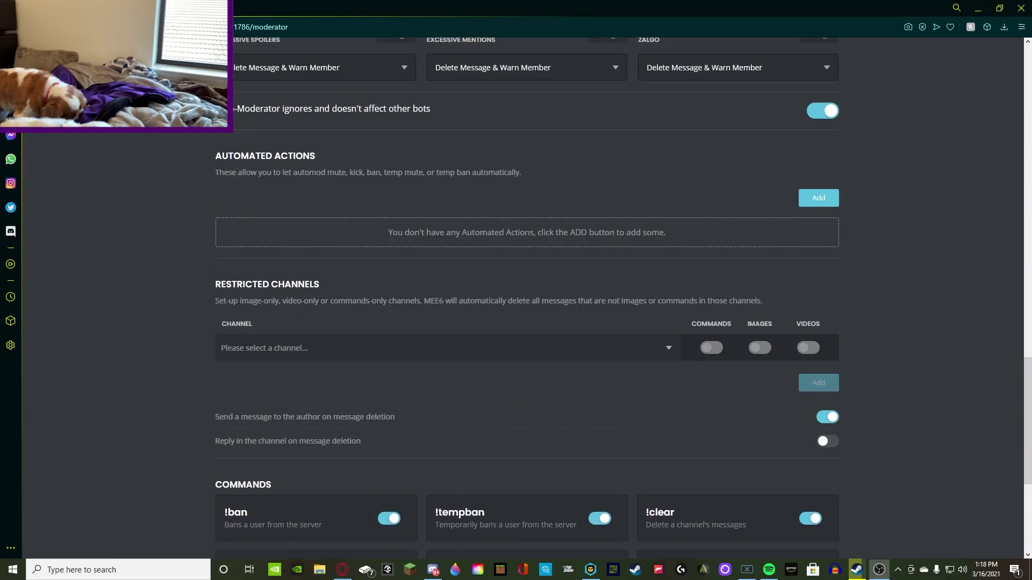
scroll(279, 279, "up", 10)
scroll(508, 364, "up", 10)
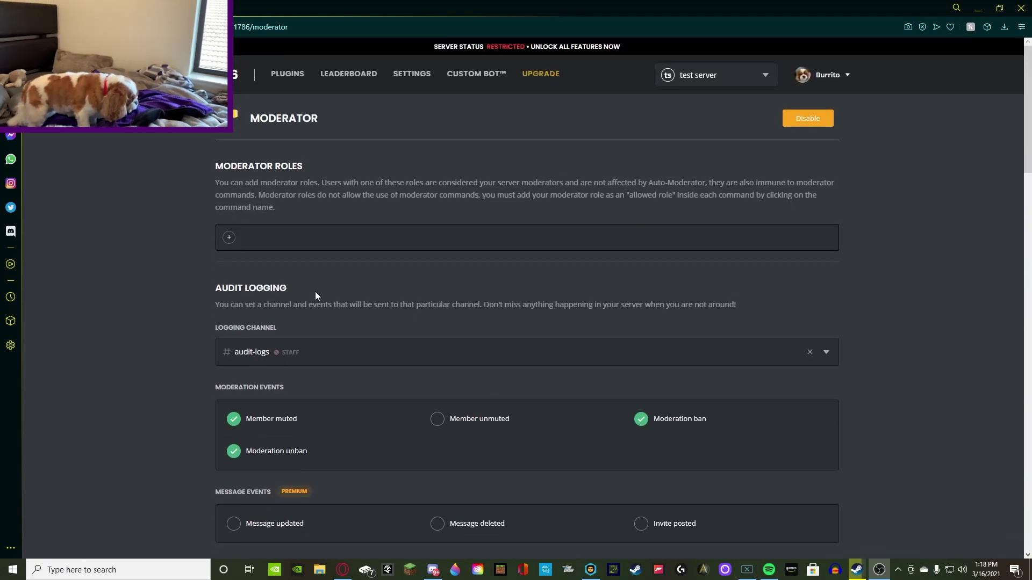
scroll(380, 357, "down", 2)
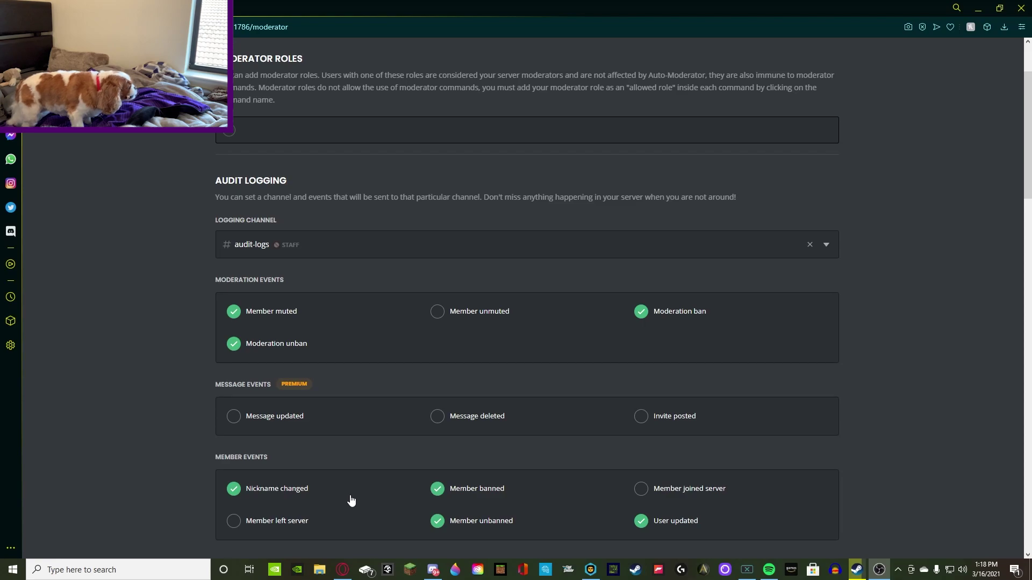
left_click(432, 571)
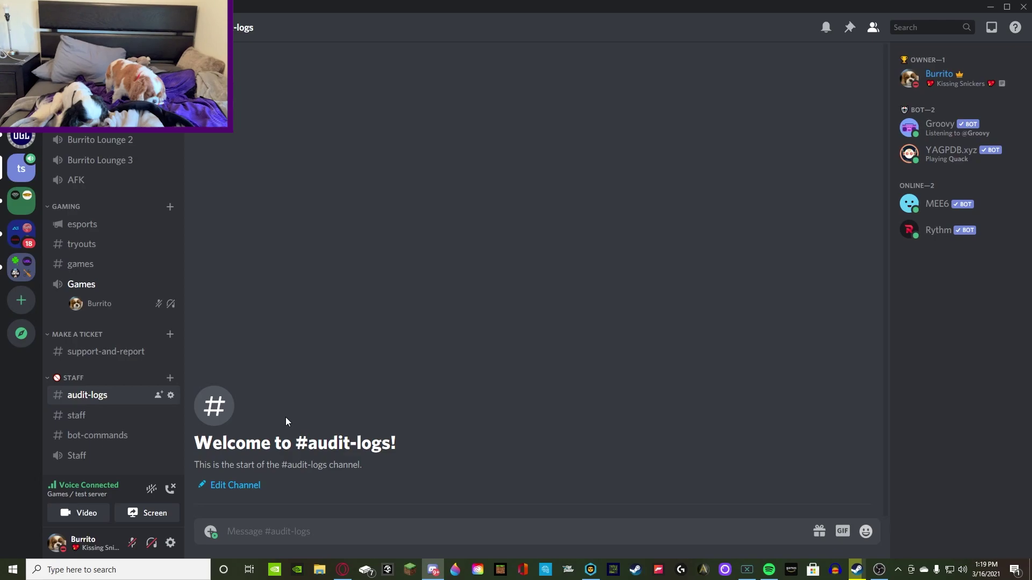
Ban the Groovy bot from test server with the reason 'this is a test'.
right_click(932, 127)
left_click(860, 396)
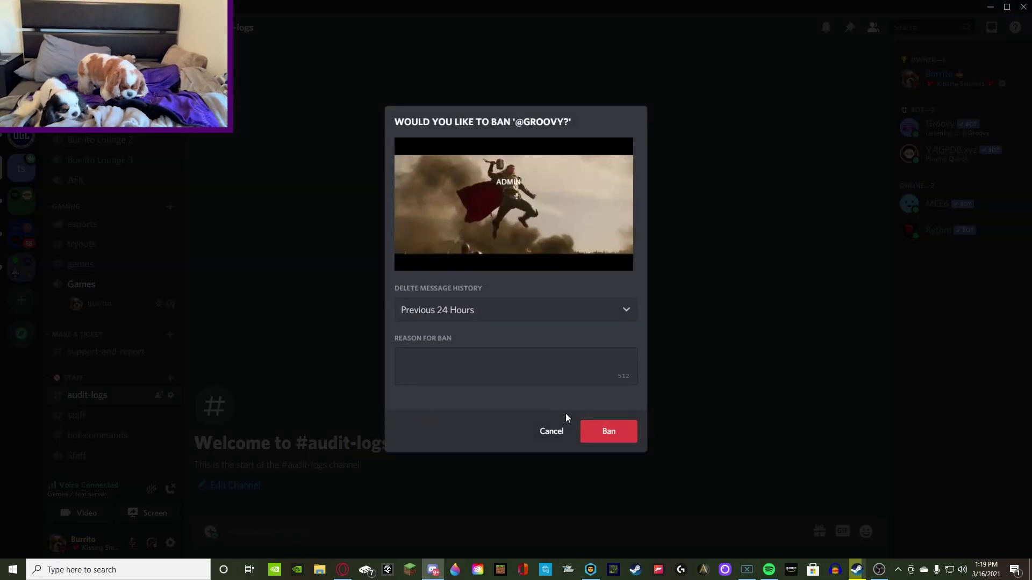
left_click(486, 365)
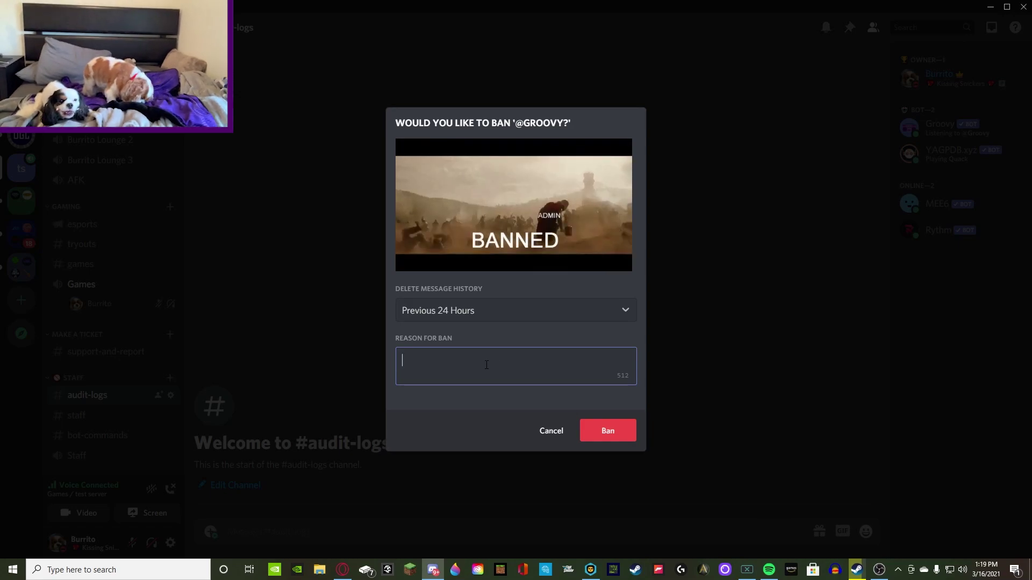
type("this i")
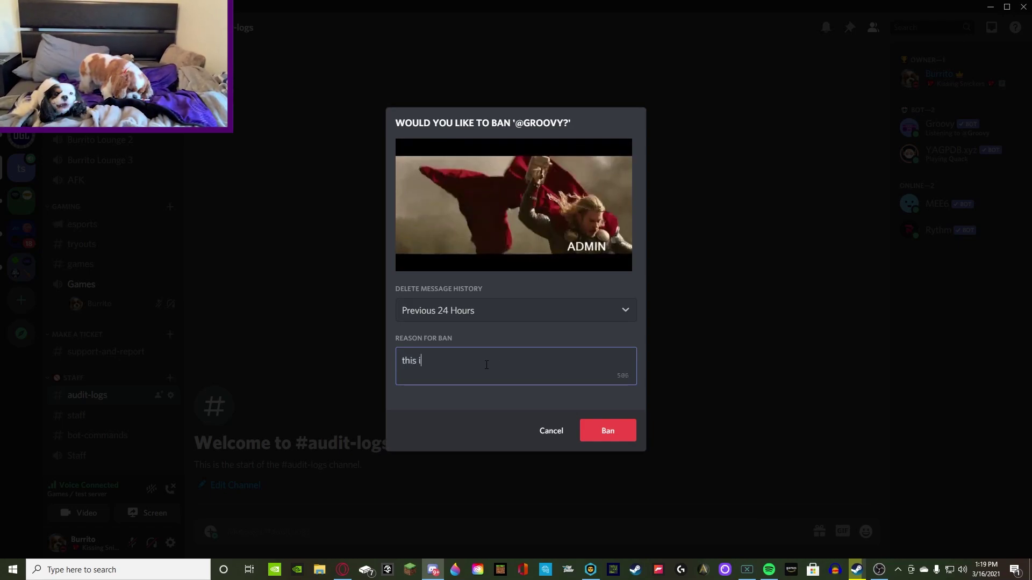
type("s a test")
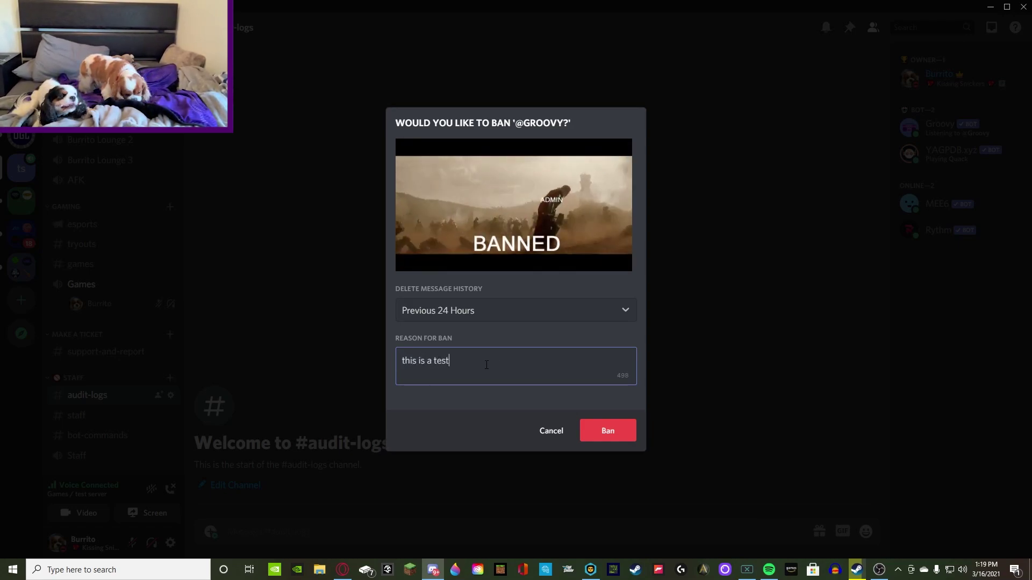
left_click(601, 432)
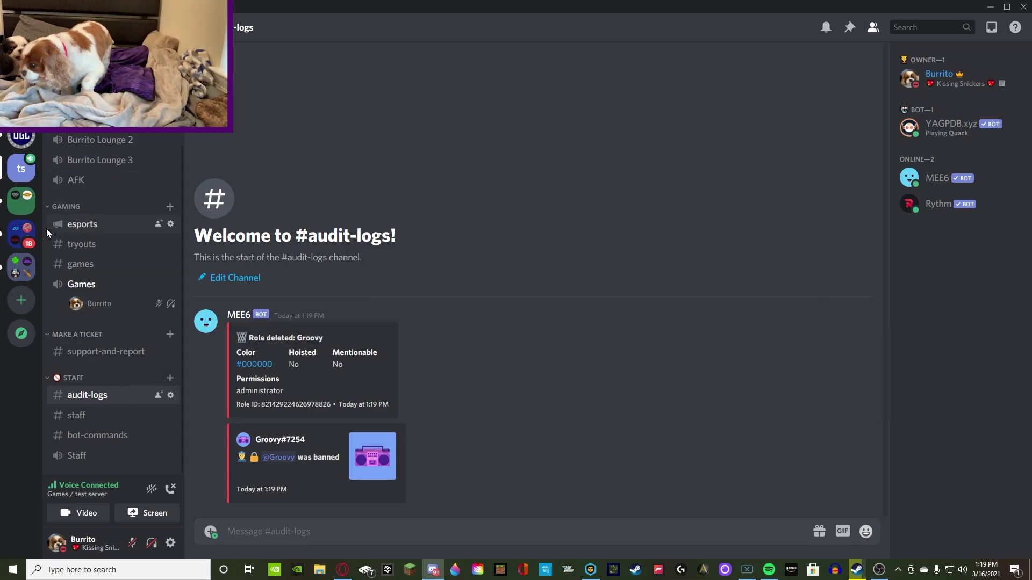
left_click(21, 137)
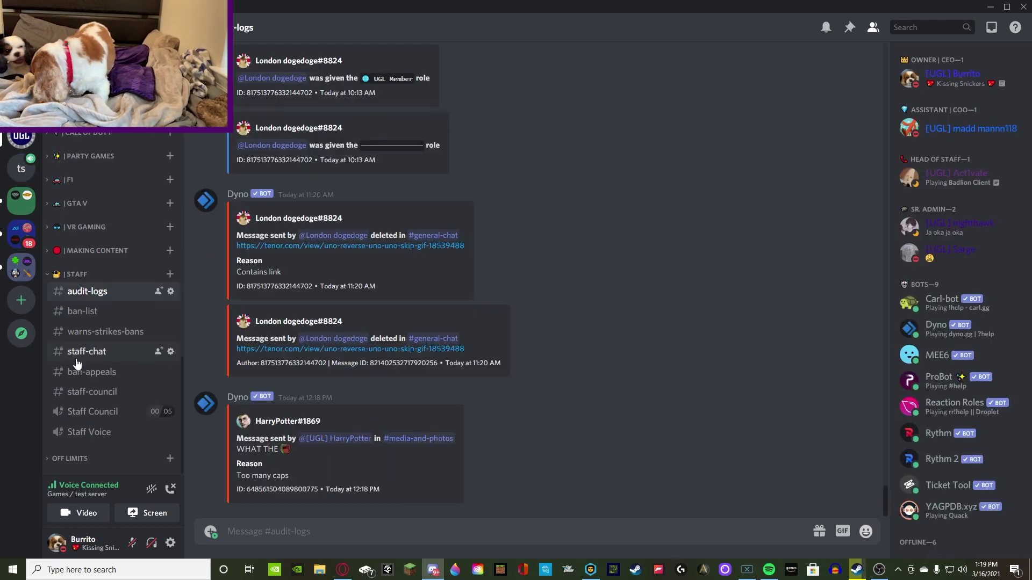
scroll(77, 364, "up", 10)
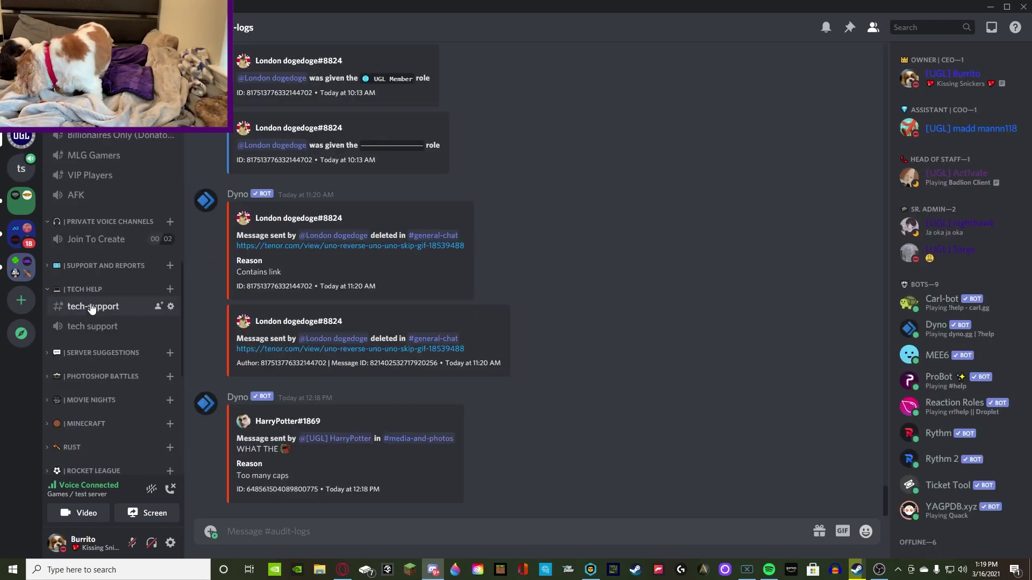
left_click(92, 307)
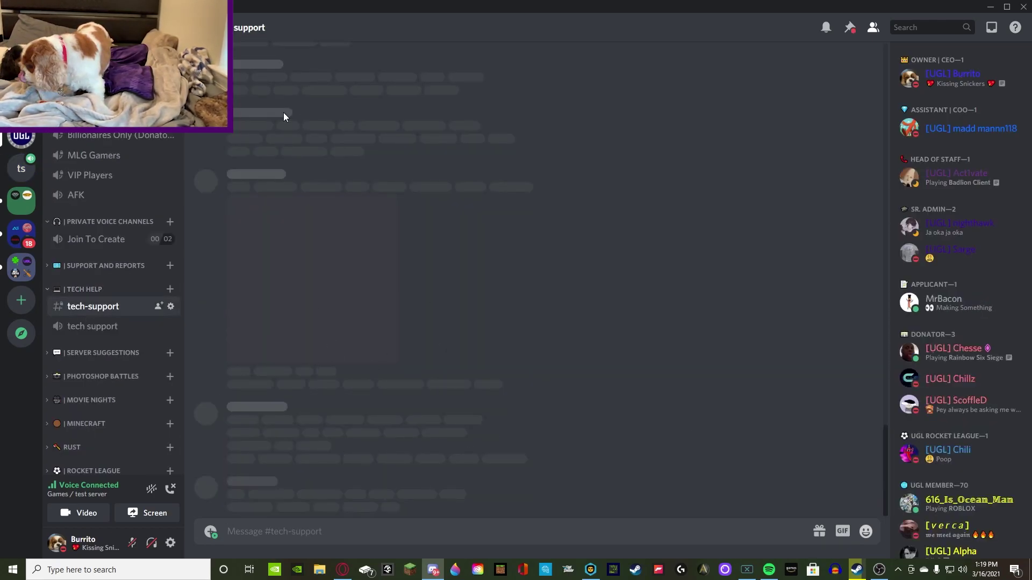
scroll(413, 205, "up", 5)
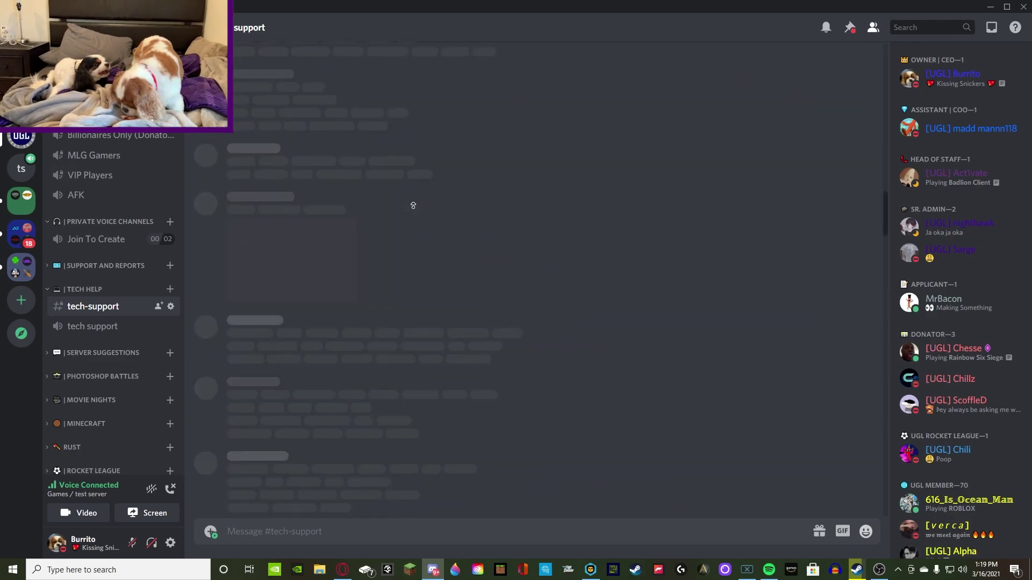
scroll(412, 206, "up", 5)
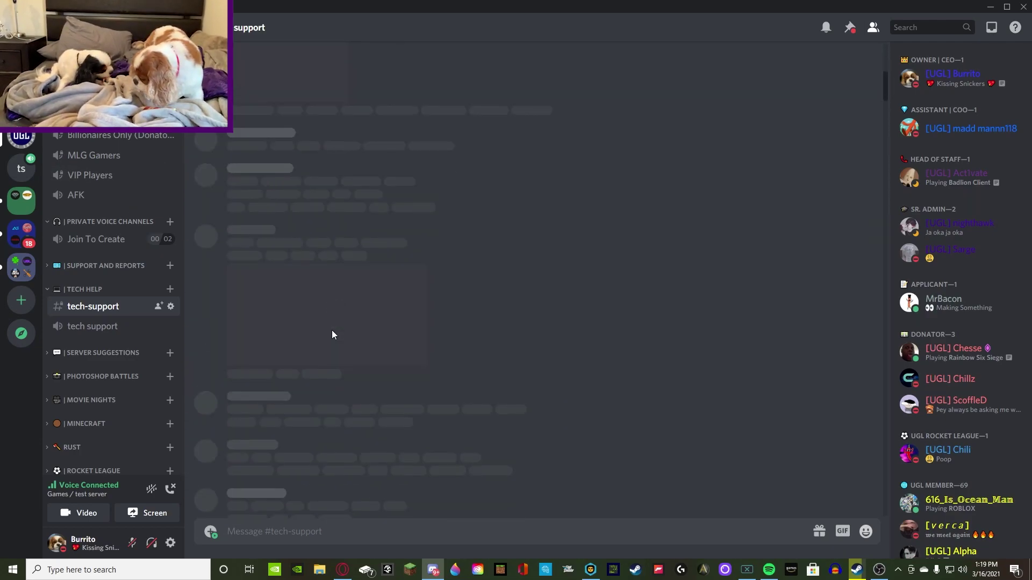
left_click(27, 170)
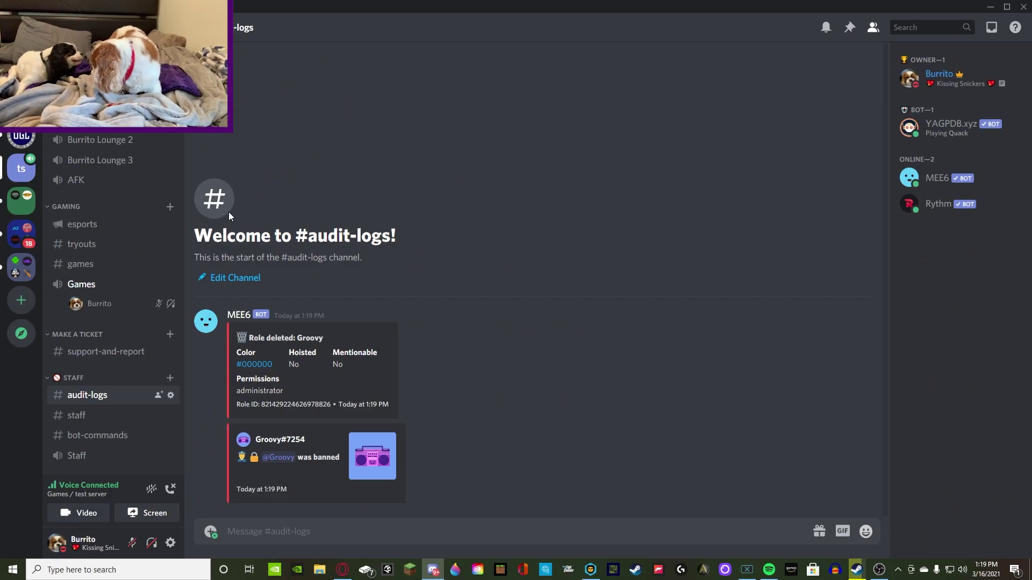